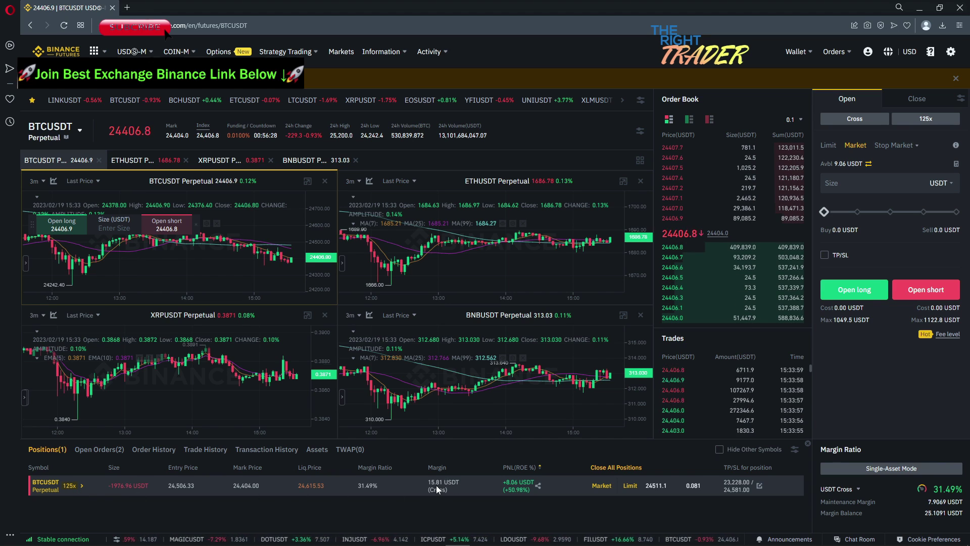
- Highlight the short's ROE percentage, margin and PNL figures, then clear the highlight
{"action": "left_click_drag", "start_coordinate": [508, 490], "coordinate": [520, 490]}
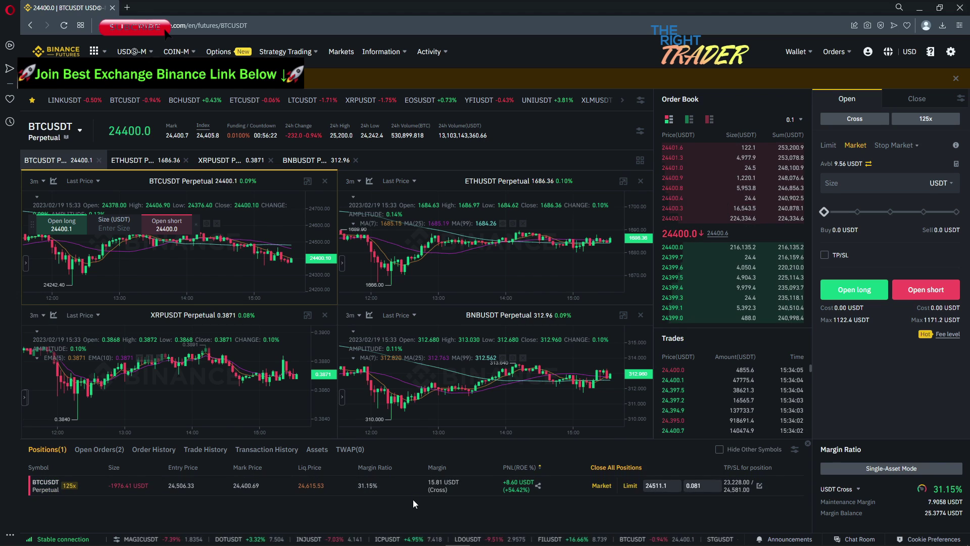
{"action": "left_click_drag", "start_coordinate": [427, 490], "coordinate": [515, 480]}
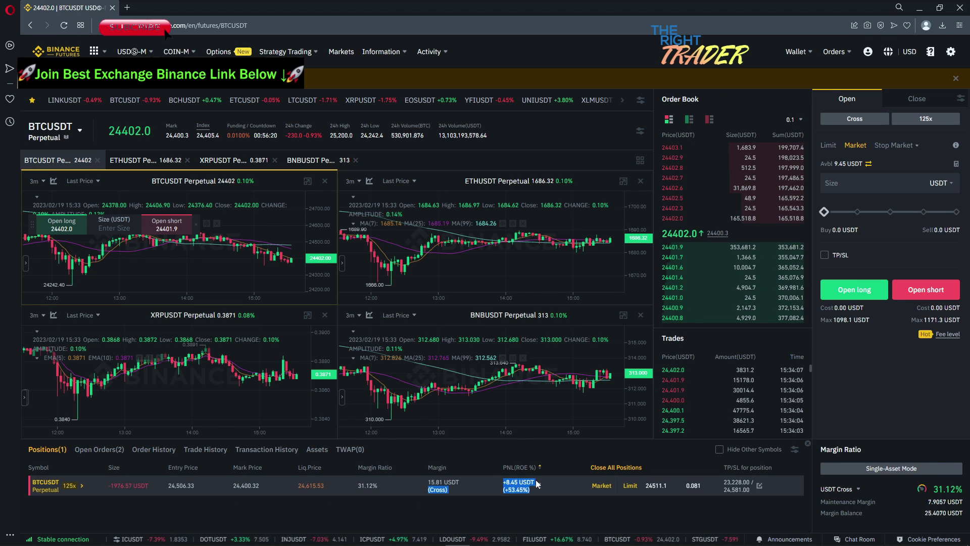
{"action": "left_click", "coordinate": [453, 505]}
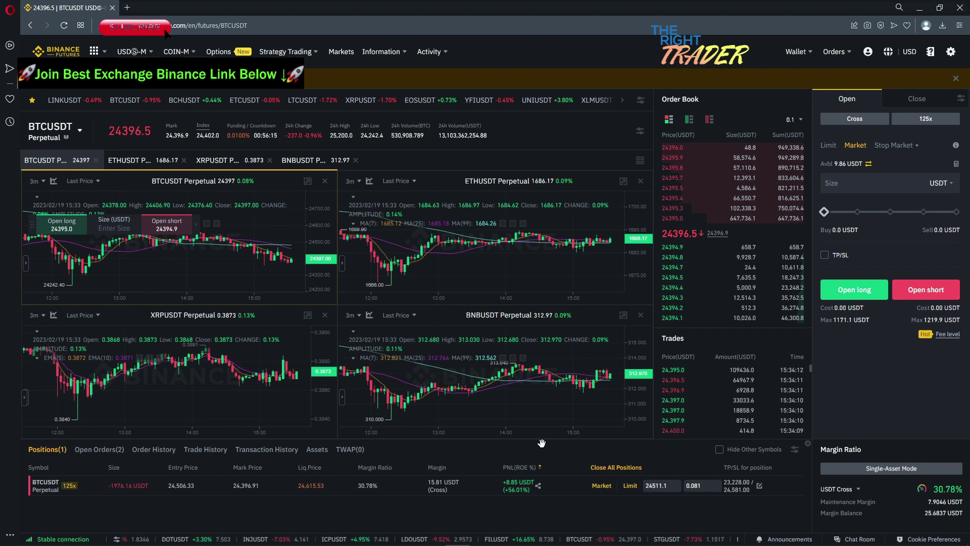
- Review the position's take-profit and stop-loss PNL, then close TP/SL settings unchanged
{"action": "left_click", "coordinate": [759, 485]}
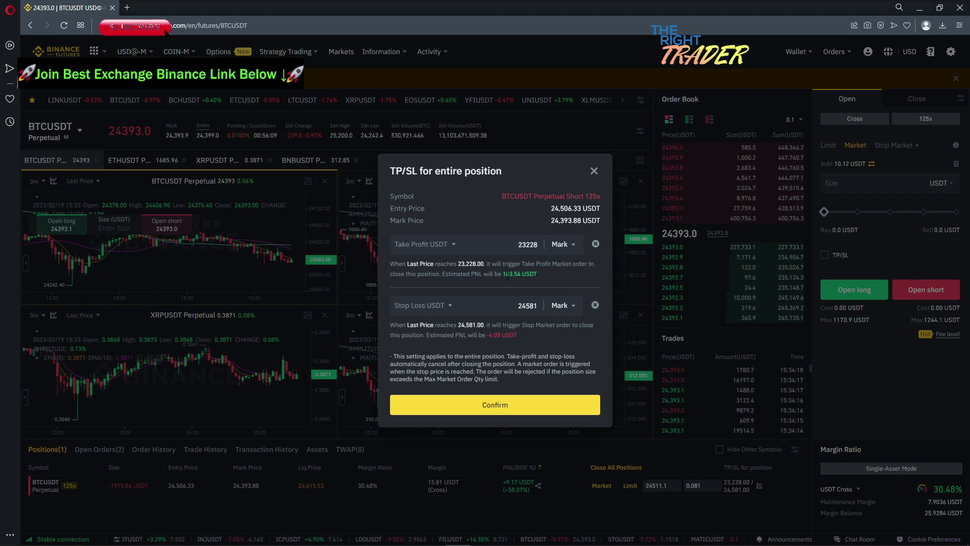
{"action": "left_click", "coordinate": [538, 277]}
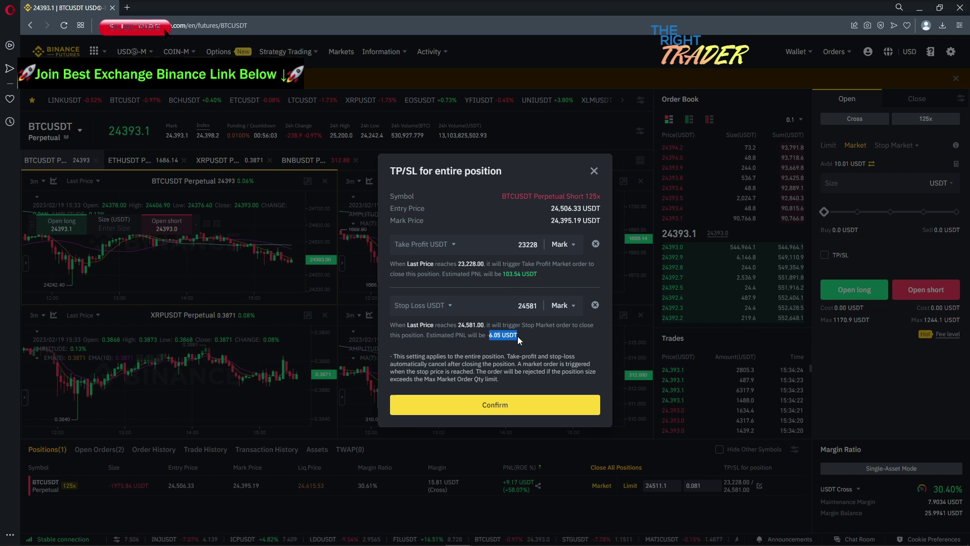
{"action": "left_click", "coordinate": [519, 352]}
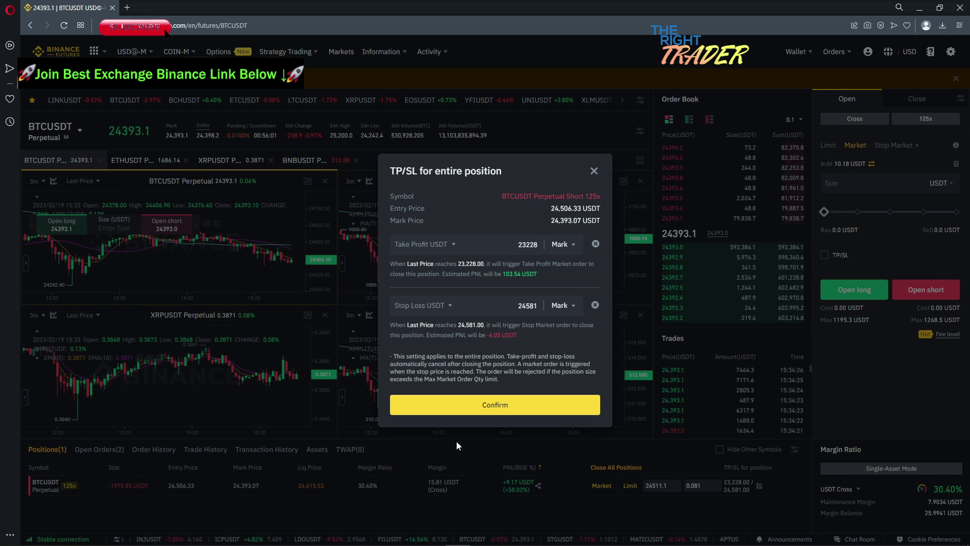
{"action": "left_click", "coordinate": [594, 172]}
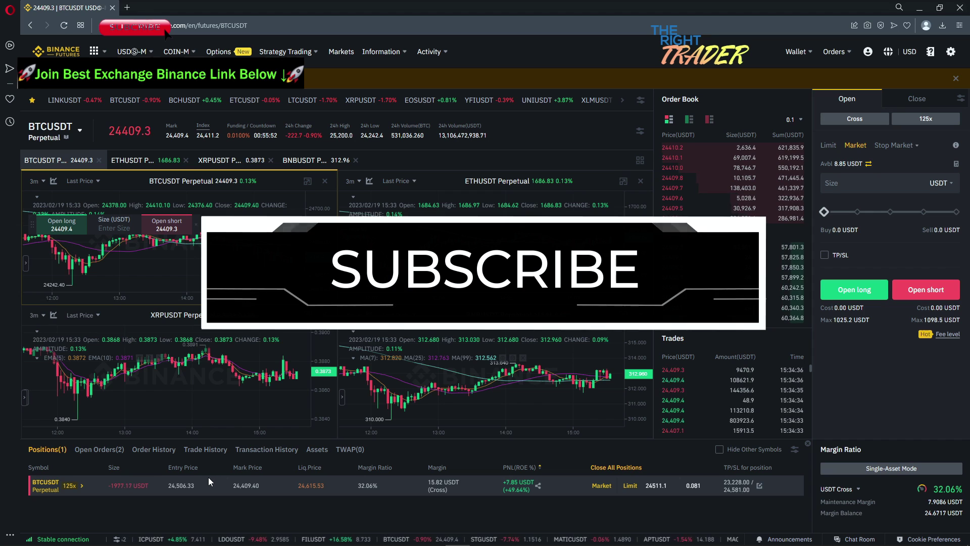
- Maximize the BTCUSDT chart and switch it to 1-hour candles
{"action": "left_click", "coordinate": [309, 183]}
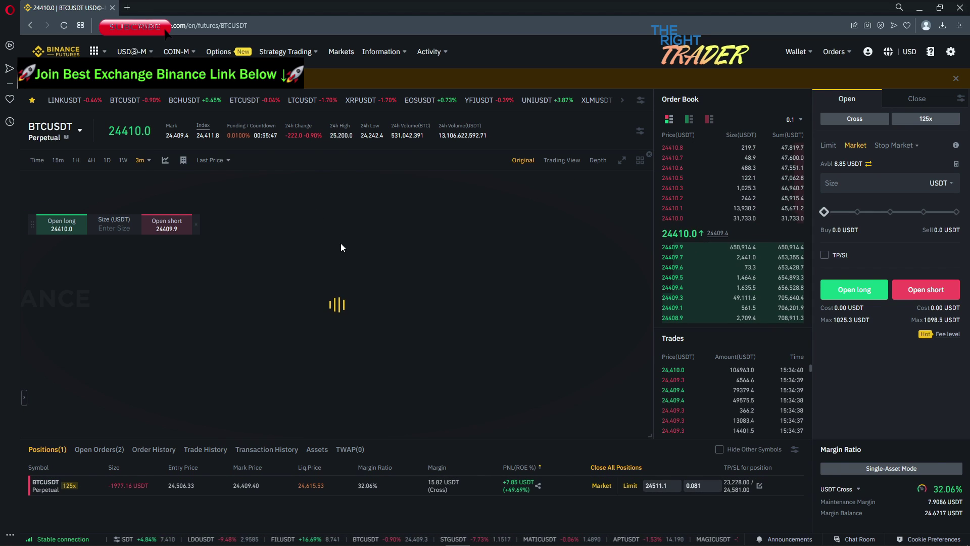
{"action": "scroll", "coordinate": [319, 250], "scroll_direction": "down", "scroll_amount": 5}
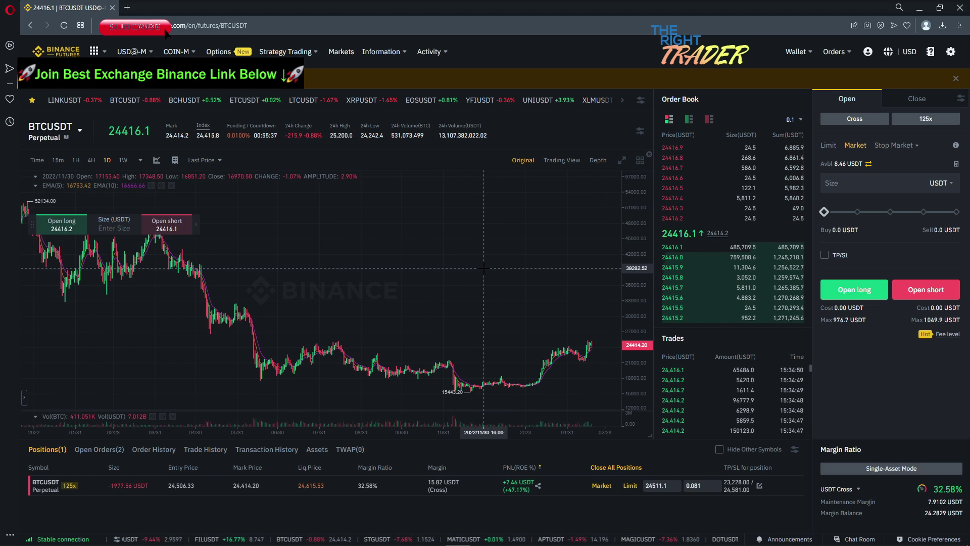
{"action": "left_click", "coordinate": [77, 161]}
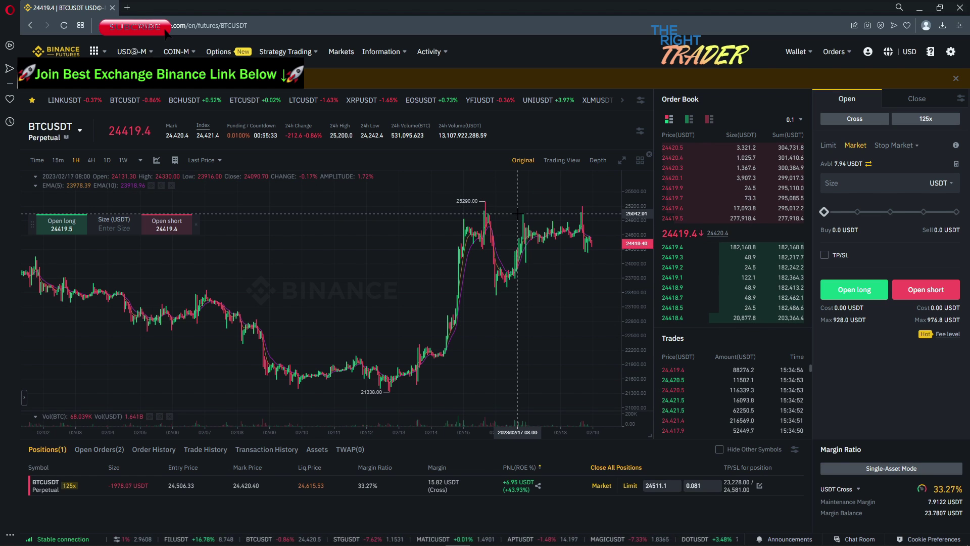
{"action": "scroll", "coordinate": [517, 214], "scroll_direction": "up", "scroll_amount": 2}
{"action": "scroll", "coordinate": [412, 230], "scroll_direction": "right", "scroll_amount": 5}
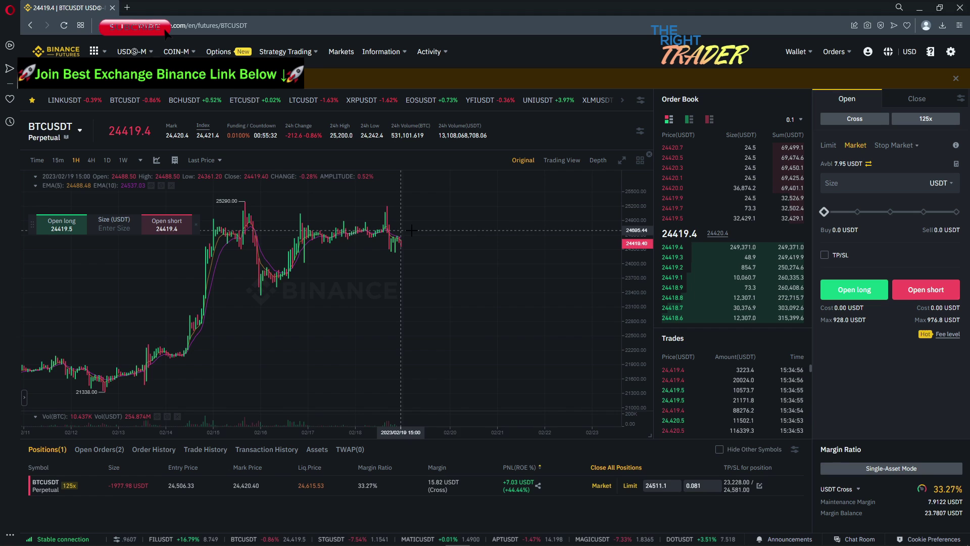
{"action": "scroll", "coordinate": [411, 230], "scroll_direction": "down", "scroll_amount": 2}
{"action": "scroll", "coordinate": [455, 273], "scroll_direction": "up", "scroll_amount": 4}
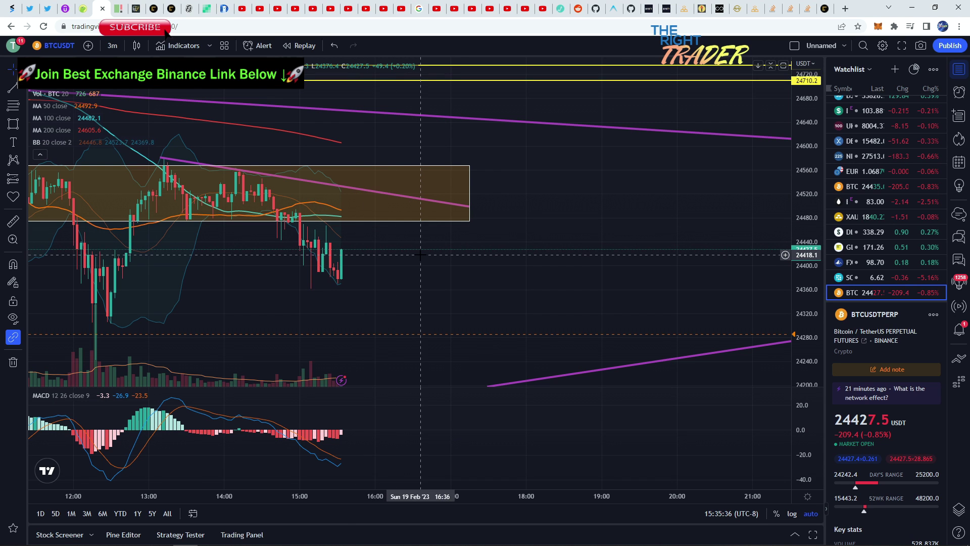
{"action": "scroll", "coordinate": [420, 255], "scroll_direction": "down", "scroll_amount": 5}
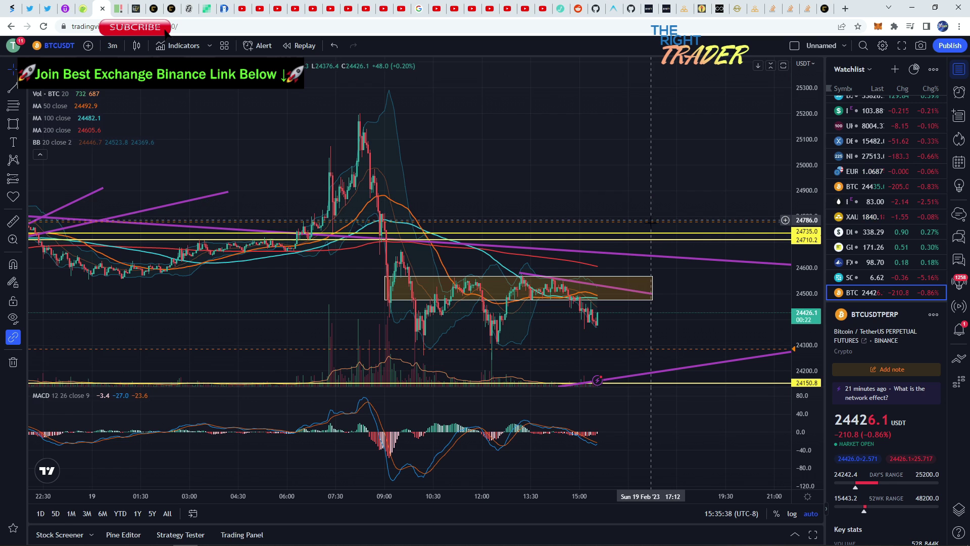
- Pan and zoom the chart back to show earlier BTCUSDT price history
{"action": "left_click_drag", "start_coordinate": [581, 156], "coordinate": [453, 96]}
{"action": "scroll", "coordinate": [331, 126], "scroll_direction": "down", "scroll_amount": 5}
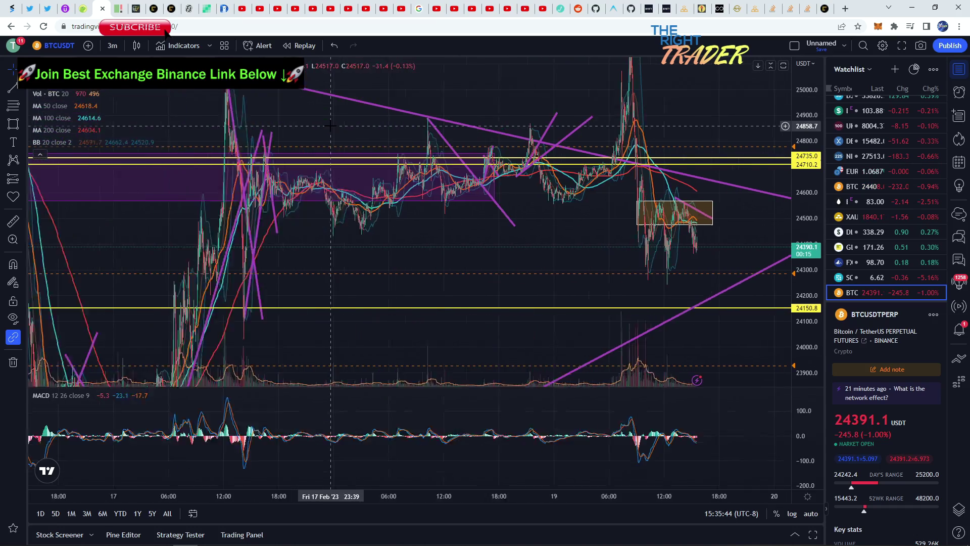
{"action": "scroll", "coordinate": [496, 112], "scroll_direction": "down", "scroll_amount": 2}
{"action": "left_click_drag", "start_coordinate": [496, 113], "coordinate": [399, 119]}
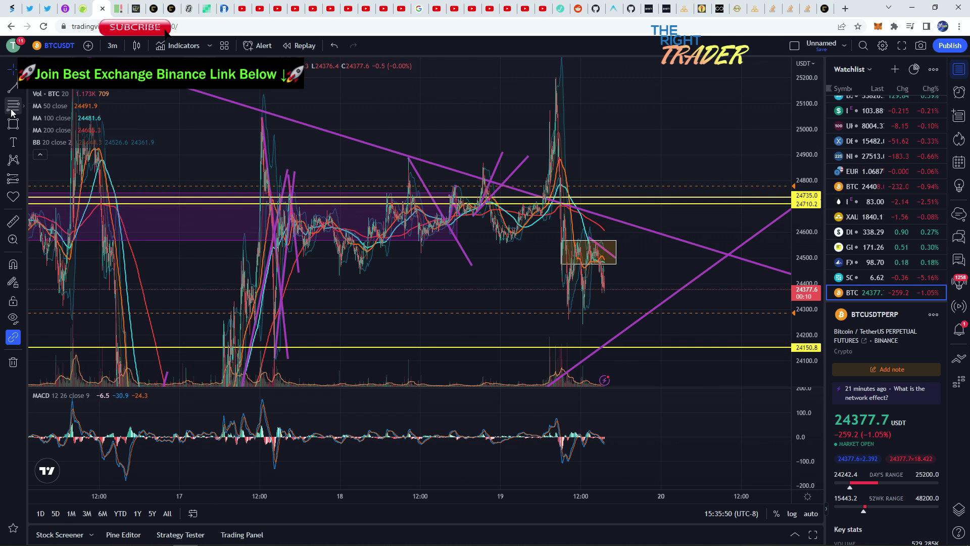
- With the Brush tool, circle two earlier peaks, the downtrend-line peak and the recent spike in green
{"action": "left_click", "coordinate": [22, 123]}
{"action": "left_click", "coordinate": [61, 124]}
{"action": "scroll", "coordinate": [283, 132], "scroll_direction": "down", "scroll_amount": 2}
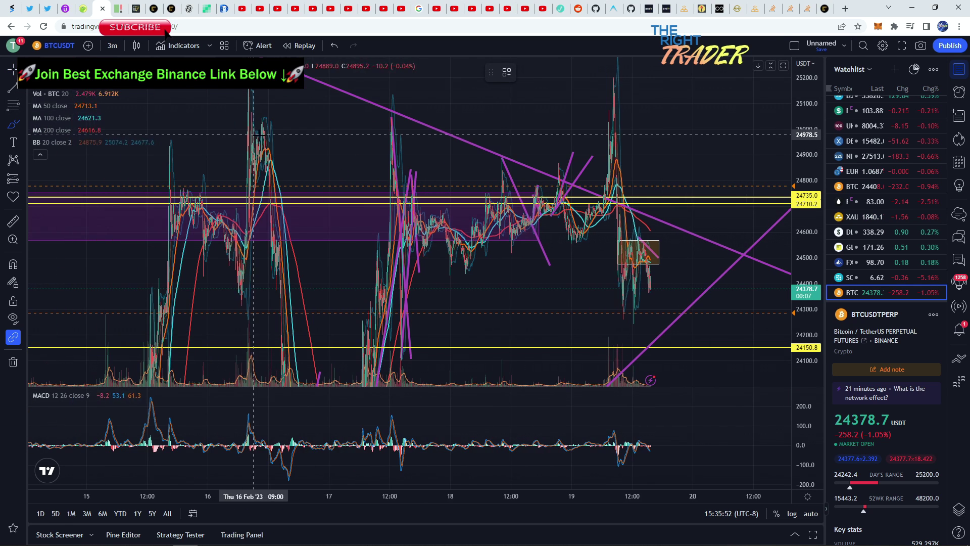
{"action": "left_click_drag", "start_coordinate": [277, 124], "coordinate": [225, 85]}
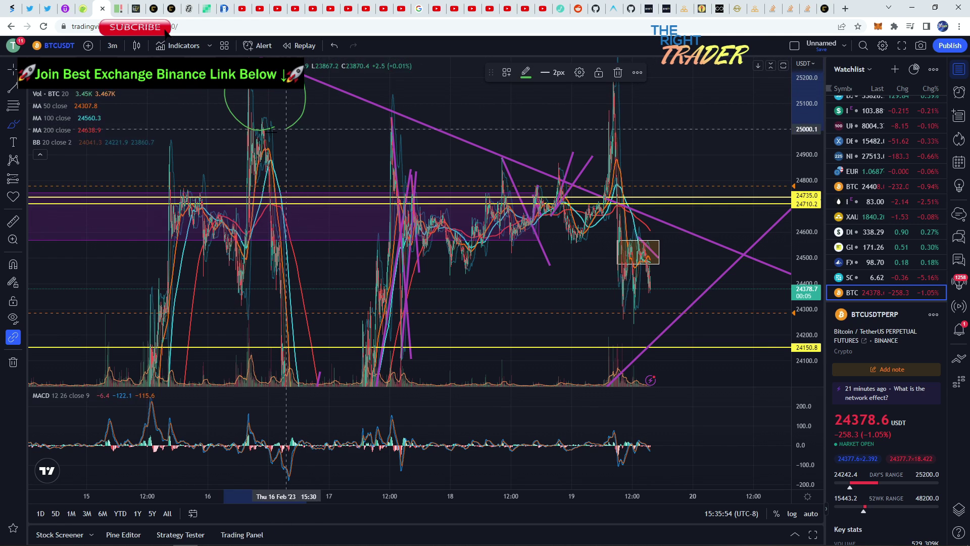
{"action": "scroll", "coordinate": [478, 160], "scroll_direction": "up", "scroll_amount": 2}
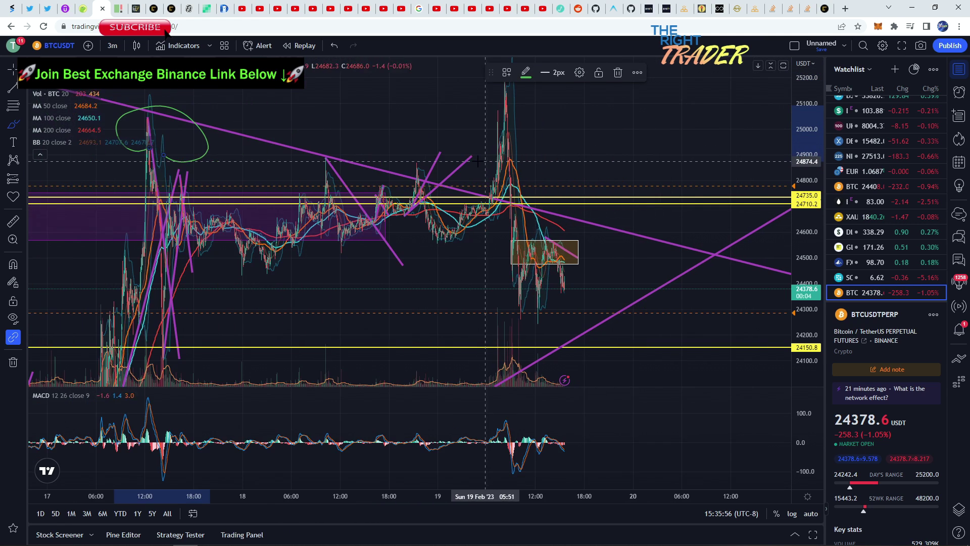
{"action": "scroll", "coordinate": [477, 161], "scroll_direction": "up", "scroll_amount": 2}
{"action": "left_click_drag", "start_coordinate": [232, 154], "coordinate": [228, 155]}
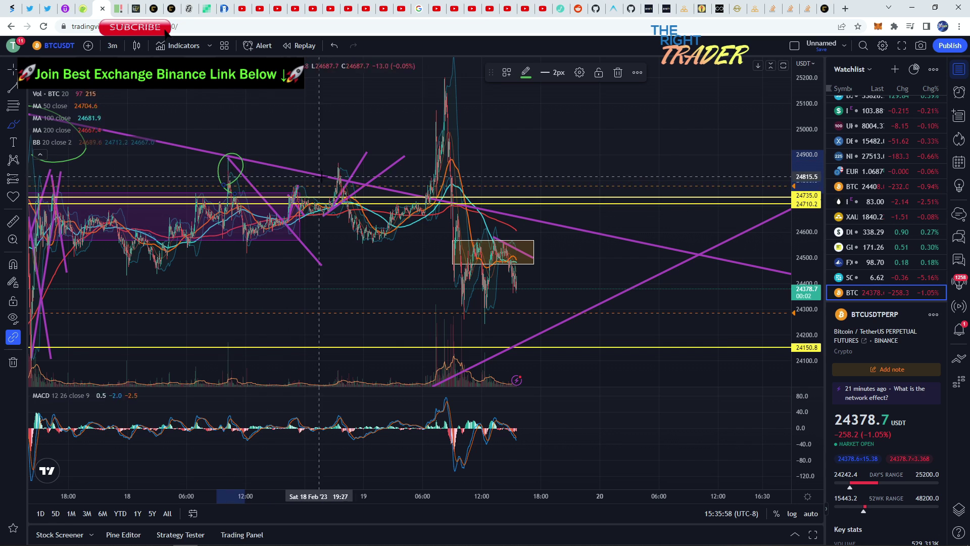
{"action": "left_click_drag", "start_coordinate": [338, 158], "coordinate": [340, 160]}
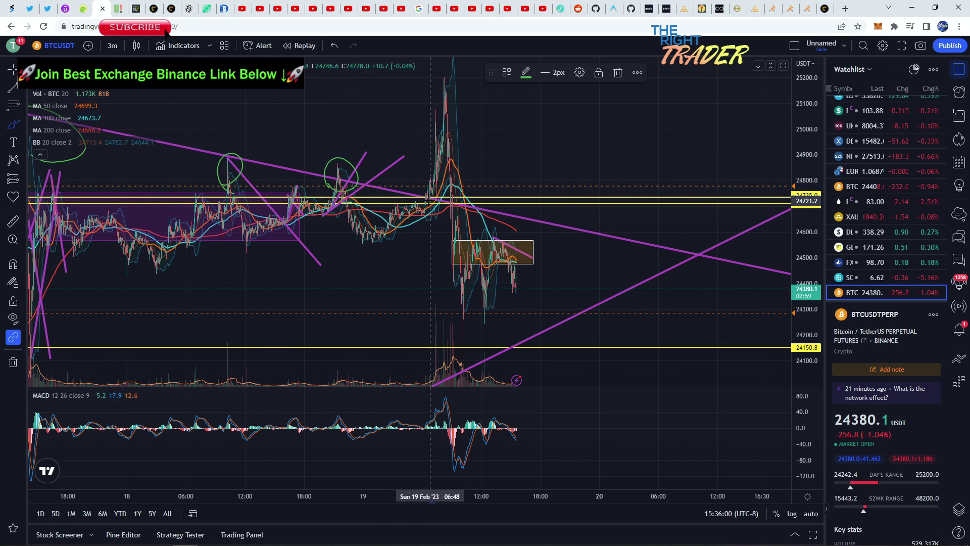
{"action": "mouse_move", "coordinate": [430, 201]}
{"action": "left_mouse_down"}
{"action": "mouse_move", "coordinate": [421, 101]}
{"action": "mouse_move", "coordinate": [455, 78]}
{"action": "mouse_move", "coordinate": [481, 177]}
{"action": "left_mouse_up"}
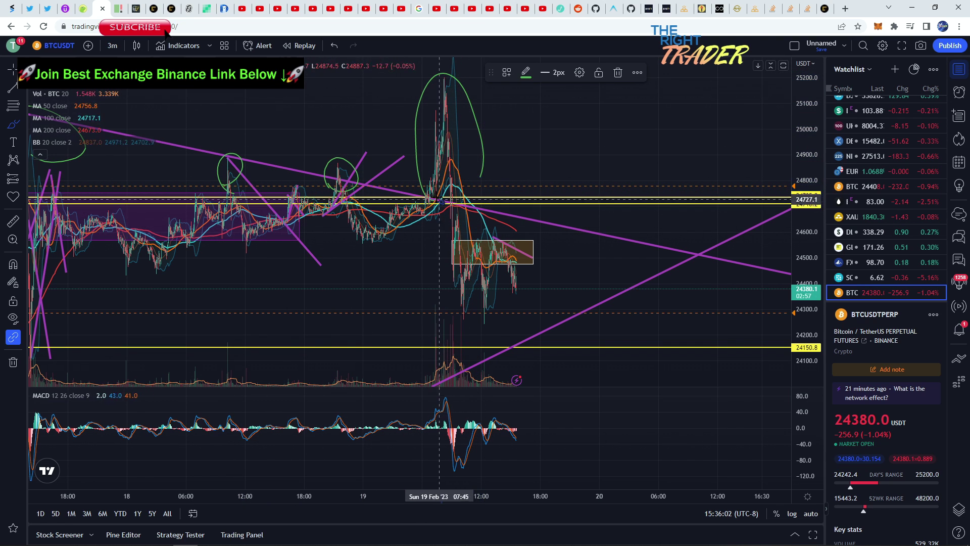
{"action": "scroll", "coordinate": [484, 165], "scroll_direction": "down", "scroll_amount": 5}
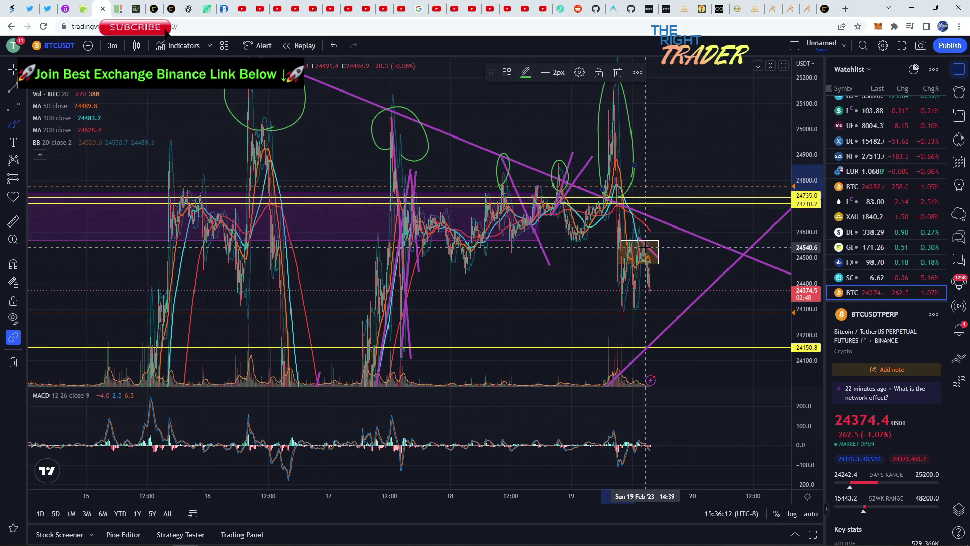
- Measure the spike's price range and its drop from the top on the 3-minute chart
{"action": "left_click", "coordinate": [11, 222]}
{"action": "left_click", "coordinate": [583, 232]}
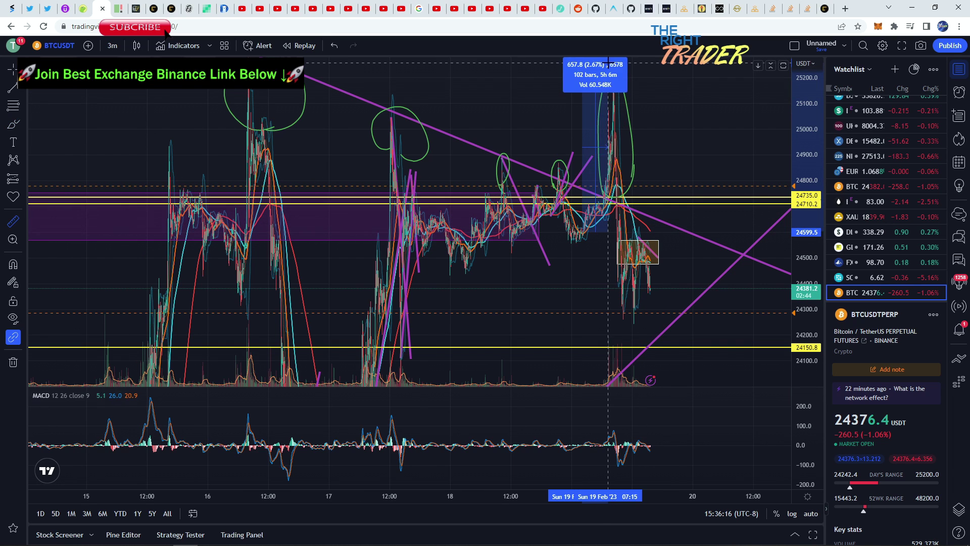
{"action": "left_click", "coordinate": [630, 67]}
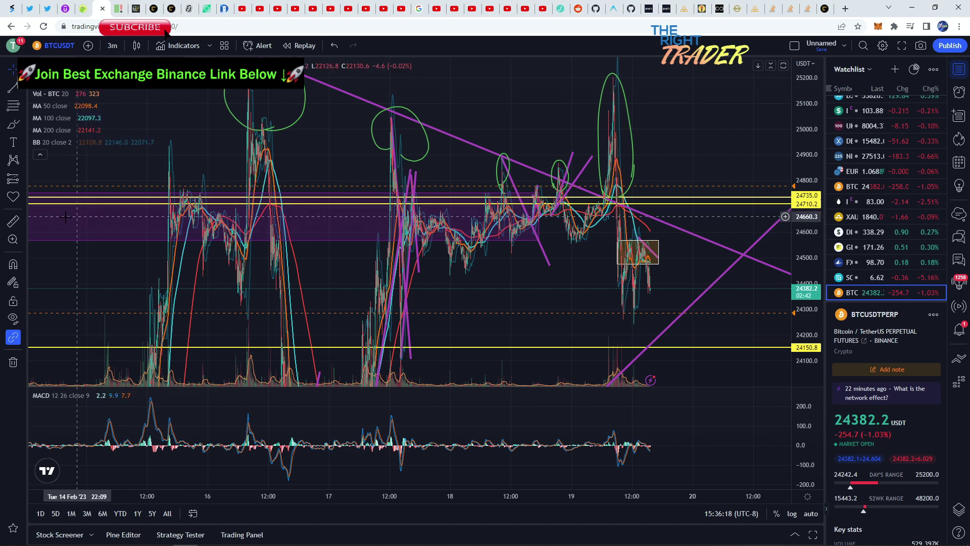
{"action": "left_click", "coordinate": [613, 78]}
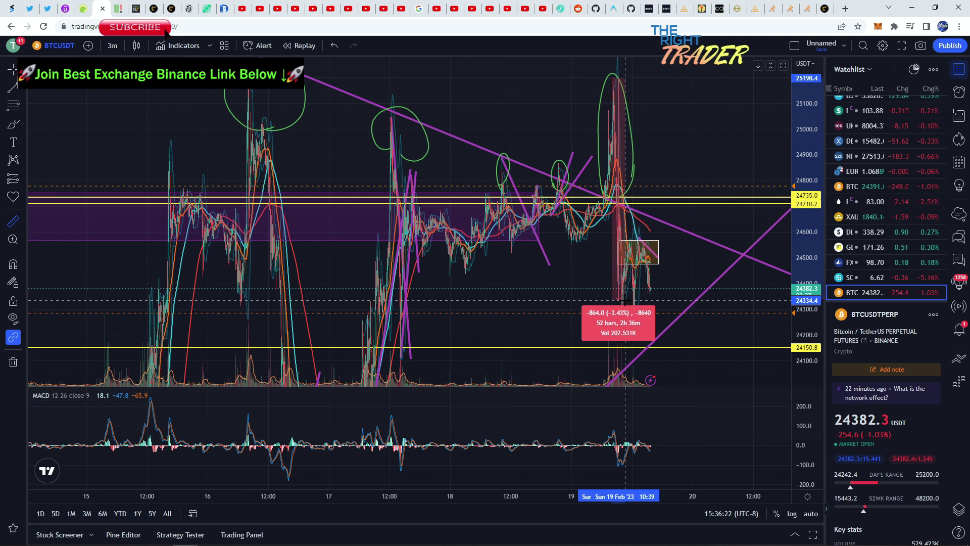
{"action": "scroll", "coordinate": [404, 221], "scroll_direction": "up", "scroll_amount": 5}
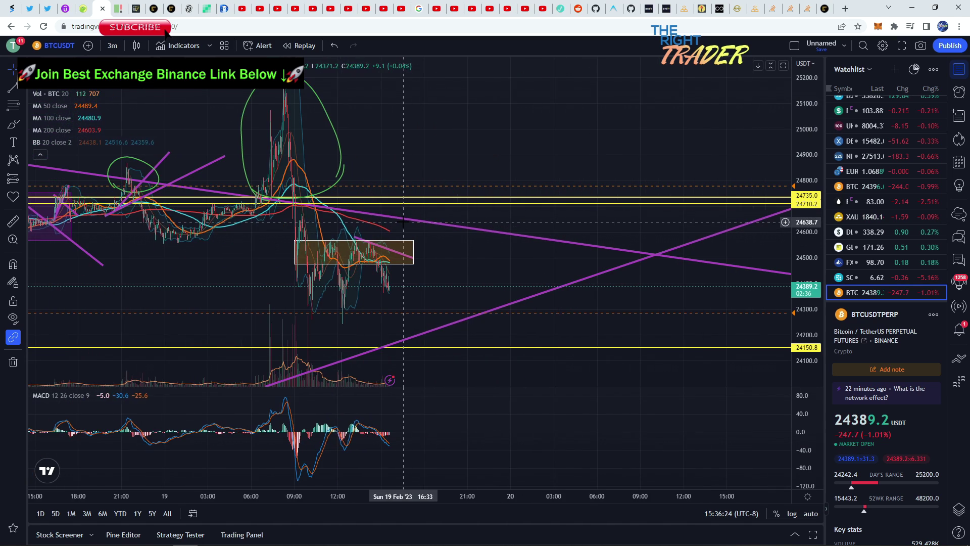
{"action": "scroll", "coordinate": [208, 134], "scroll_direction": "up", "scroll_amount": 2}
- Switch to 15-minute candles and measure the drop from the zone down to 24208.7
{"action": "left_click", "coordinate": [111, 46]}
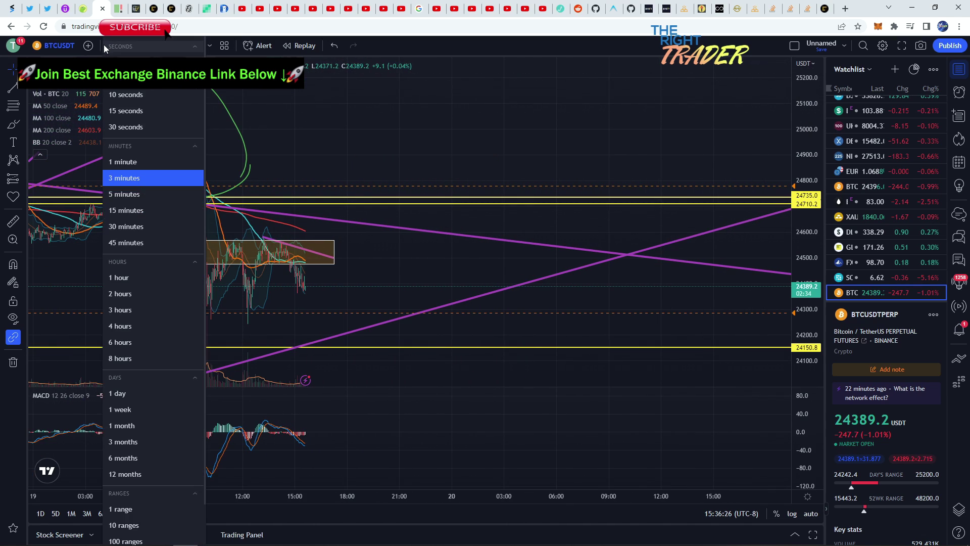
{"action": "left_click", "coordinate": [131, 211]}
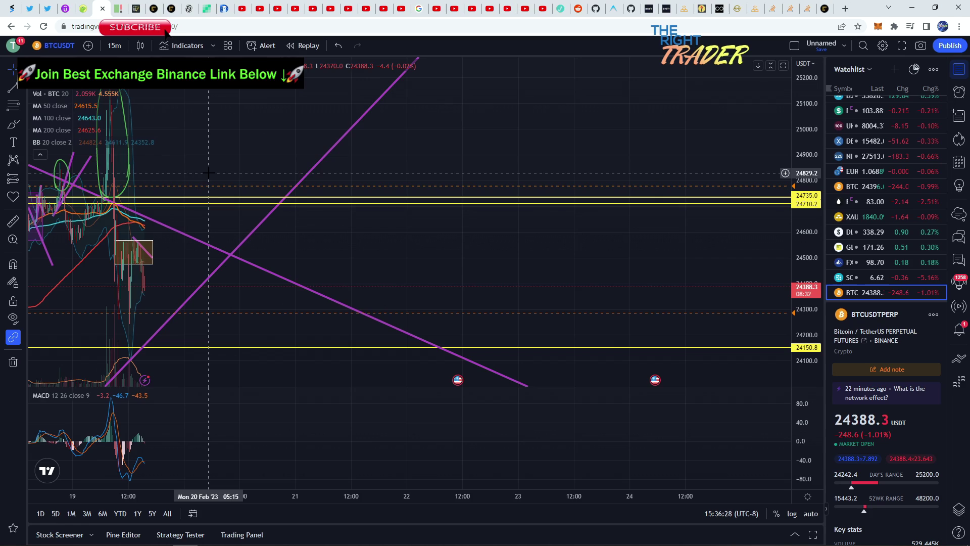
{"action": "left_click_drag", "start_coordinate": [208, 169], "coordinate": [702, 152]}
{"action": "scroll", "coordinate": [702, 152], "scroll_direction": "up", "scroll_amount": 5}
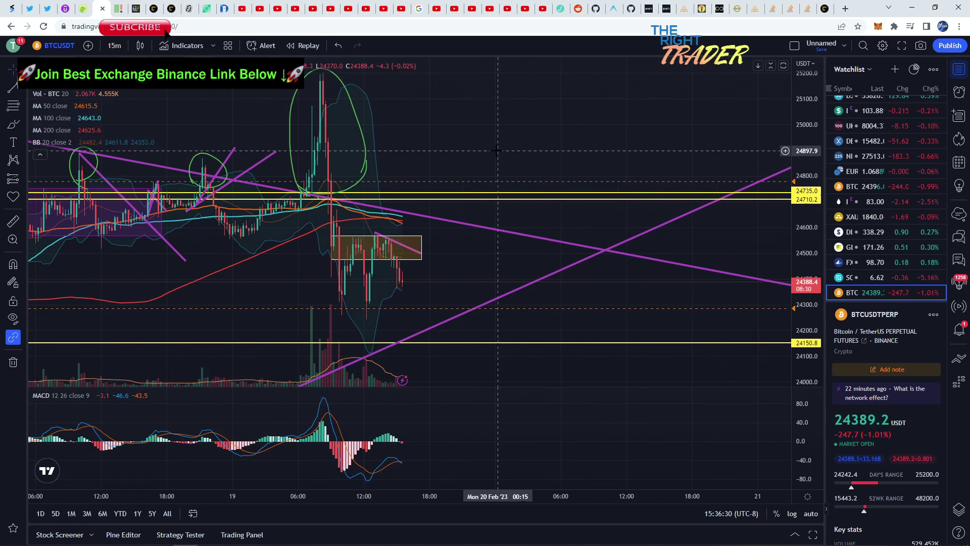
{"action": "left_click", "coordinate": [13, 221]}
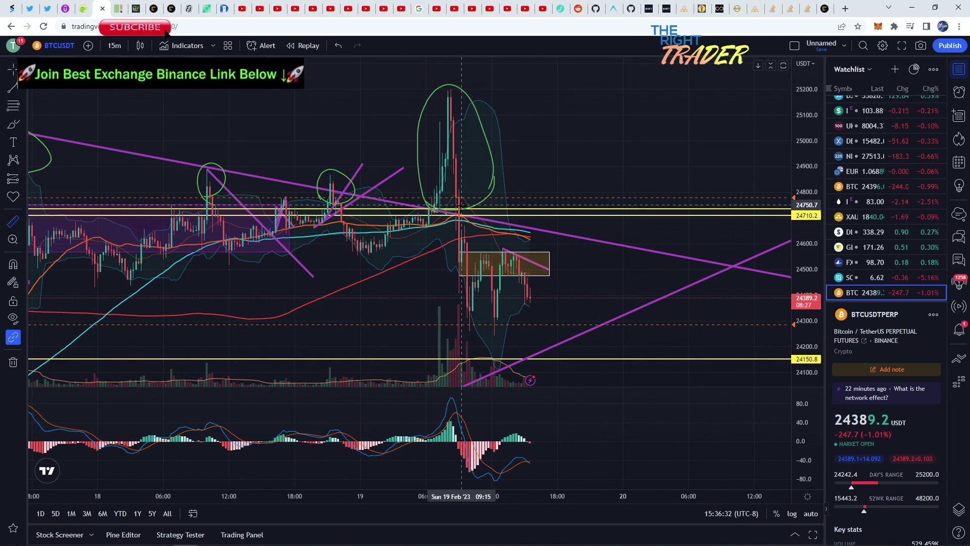
{"action": "left_click", "coordinate": [432, 225]}
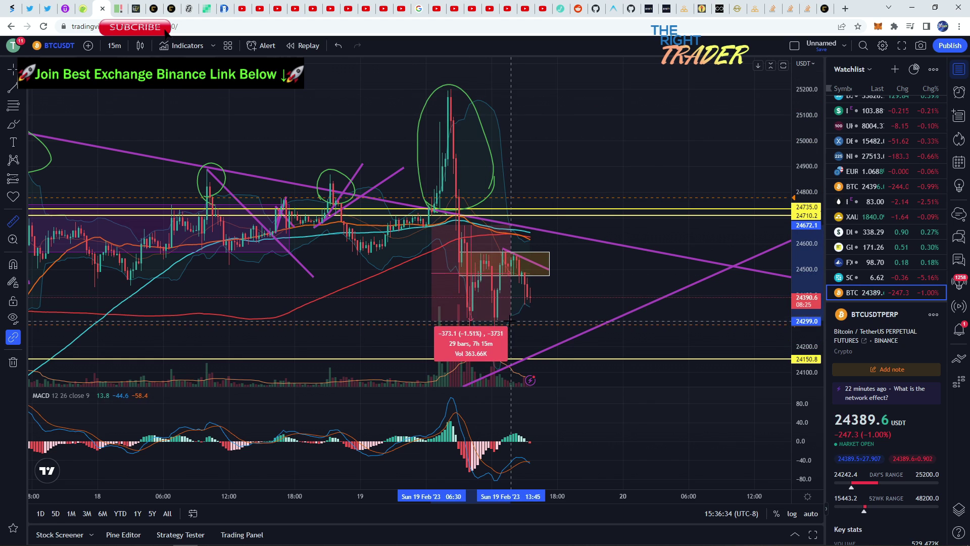
{"action": "key", "text": "Escape"}
{"action": "left_click", "coordinate": [14, 221]}
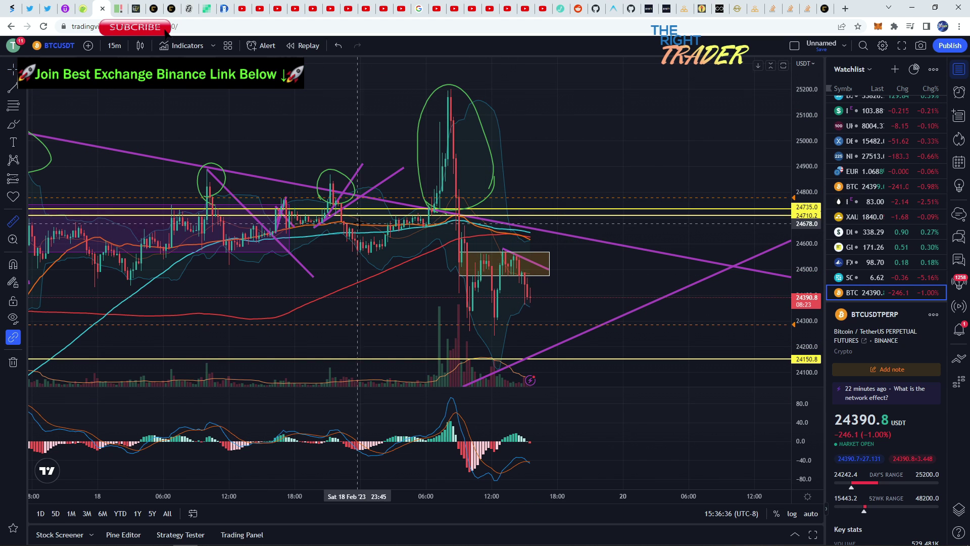
{"action": "left_click_drag", "start_coordinate": [519, 256], "coordinate": [565, 343]}
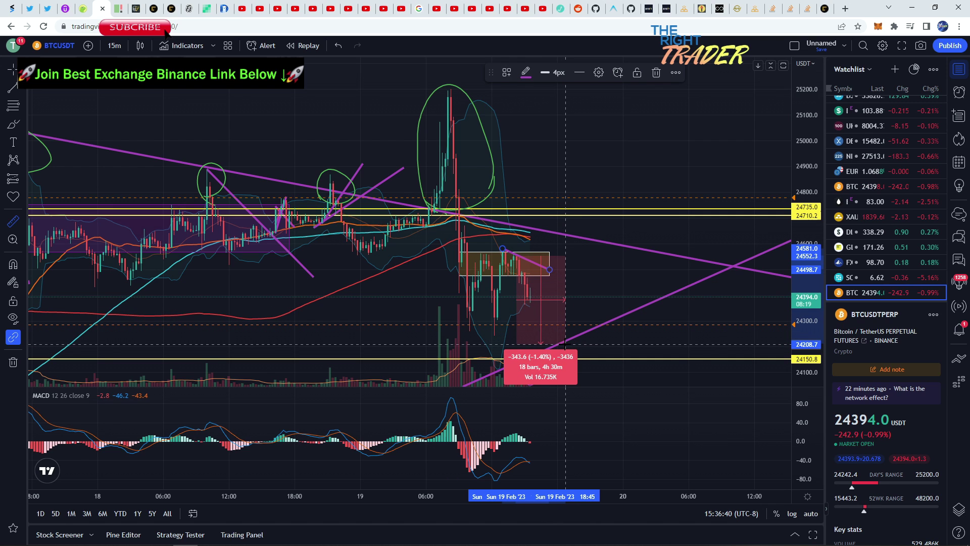
{"action": "scroll", "coordinate": [565, 343], "scroll_direction": "down", "scroll_amount": 3}
{"action": "left_click", "coordinate": [647, 340]}
- Zoom out, pan the chart, and change the interval to 1 hour
{"action": "scroll", "coordinate": [648, 331], "scroll_direction": "down", "scroll_amount": 1}
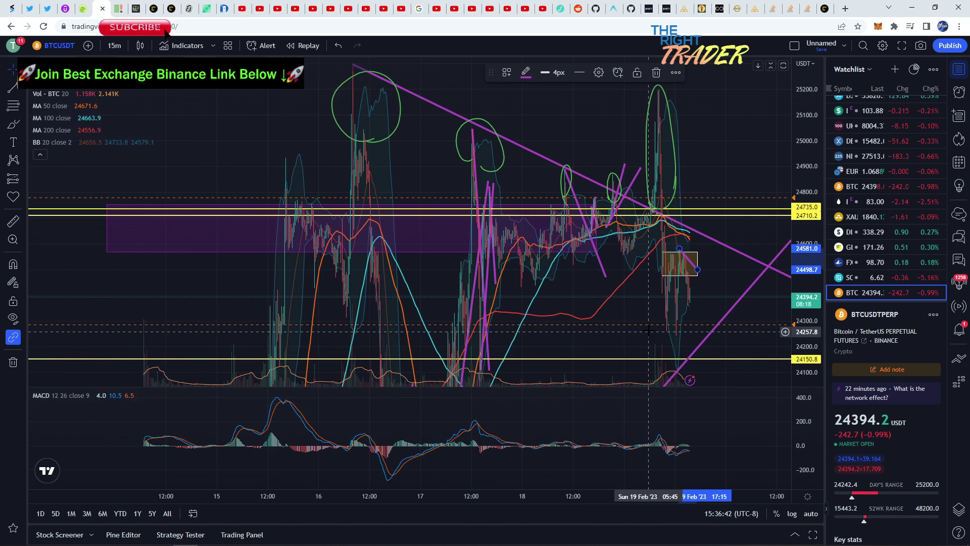
{"action": "scroll", "coordinate": [649, 331], "scroll_direction": "down", "scroll_amount": 2}
{"action": "left_click_drag", "start_coordinate": [730, 144], "coordinate": [531, 102]}
{"action": "left_click", "coordinate": [114, 47]}
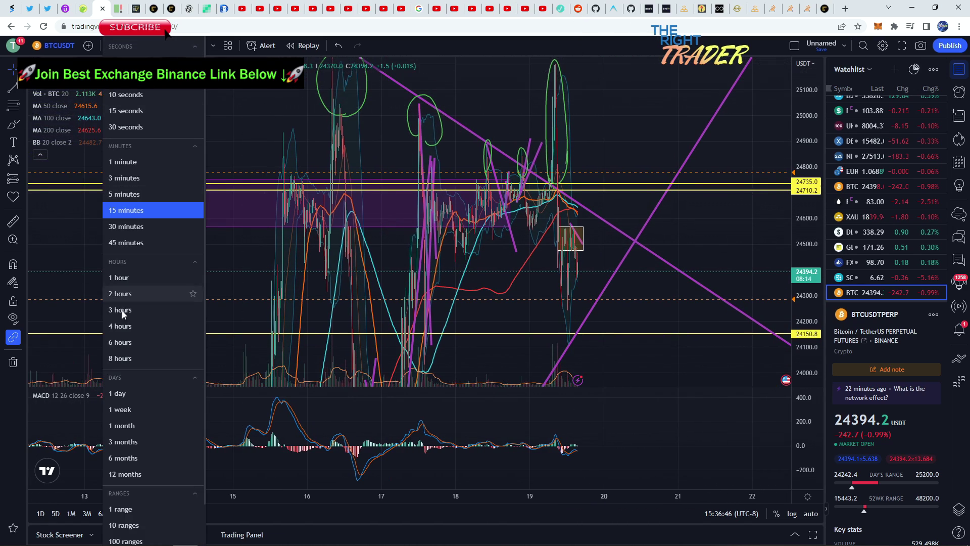
{"action": "left_click", "coordinate": [122, 277]}
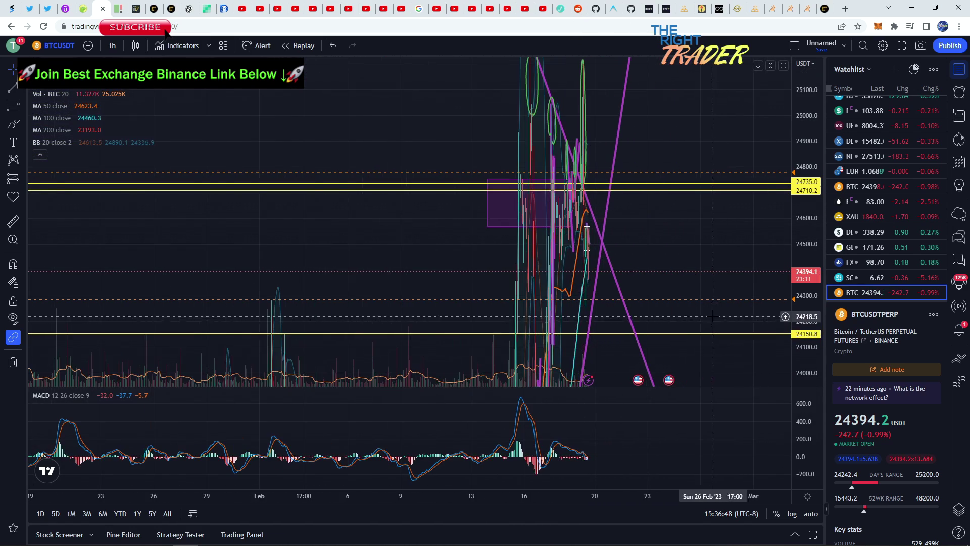
- Extend the purple zone to the price scale and lower its bottom edge to 23184.1
{"action": "key", "text": "alt+r"}
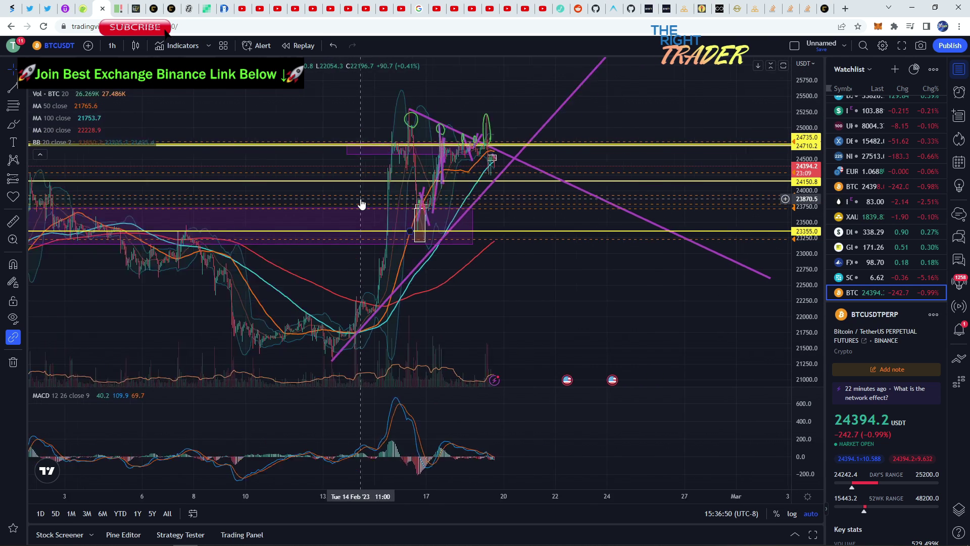
{"action": "scroll", "coordinate": [362, 203], "scroll_direction": "up", "scroll_amount": 4}
{"action": "left_click_drag", "start_coordinate": [226, 226], "coordinate": [591, 225]}
{"action": "scroll", "coordinate": [594, 293], "scroll_direction": "up", "scroll_amount": 4}
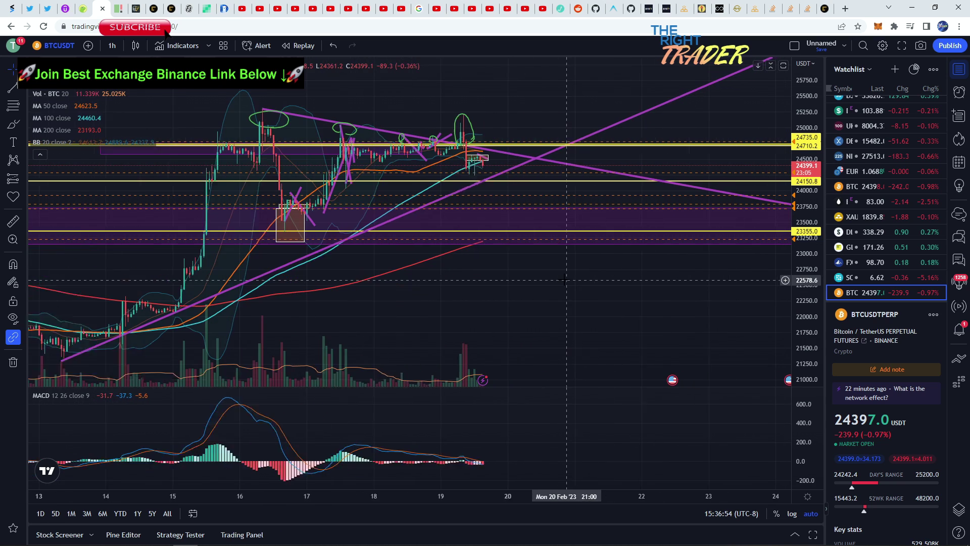
{"action": "scroll", "coordinate": [565, 279], "scroll_direction": "up", "scroll_amount": 2}
{"action": "left_click_drag", "start_coordinate": [256, 225], "coordinate": [777, 225]}
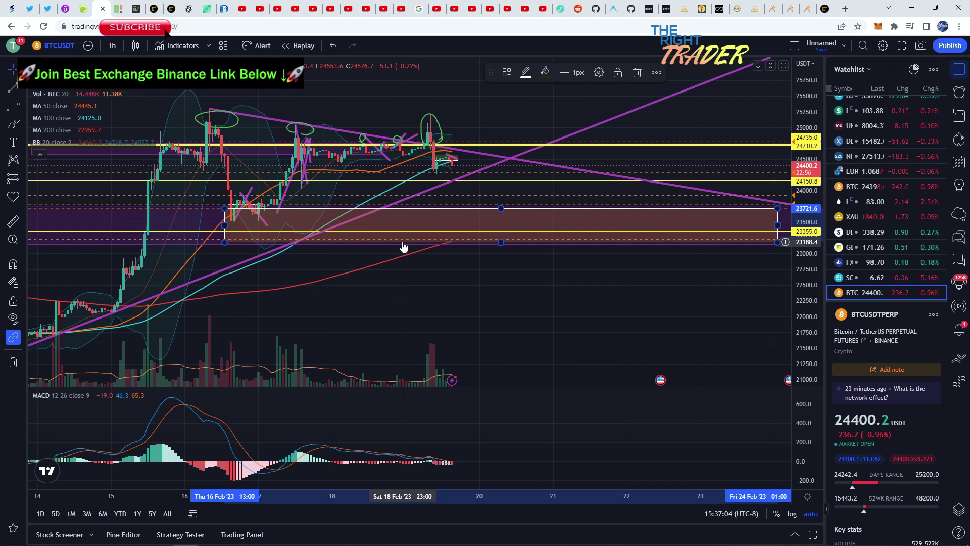
{"action": "left_click_drag", "start_coordinate": [403, 246], "coordinate": [393, 249]}
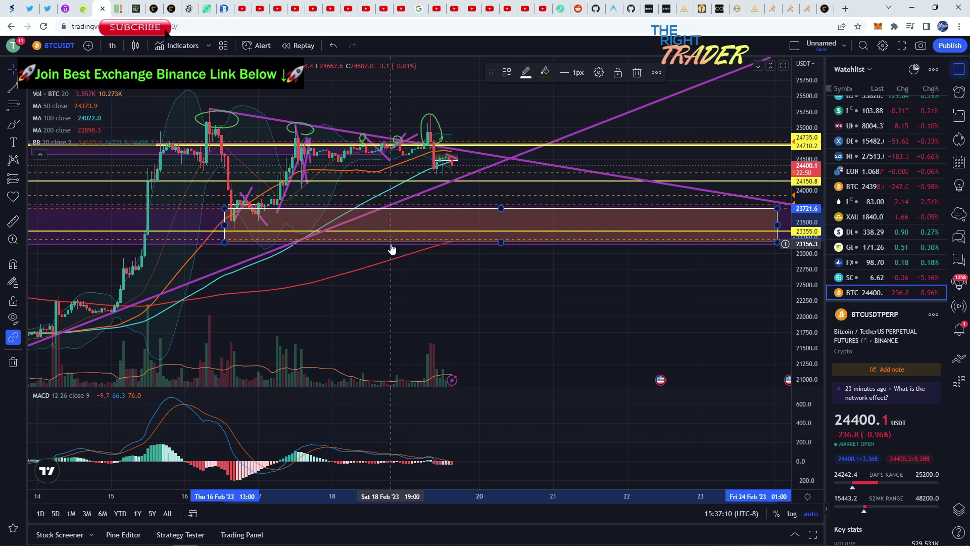
{"action": "left_click_drag", "start_coordinate": [392, 249], "coordinate": [392, 248]}
{"action": "scroll", "coordinate": [453, 174], "scroll_direction": "up", "scroll_amount": 4}
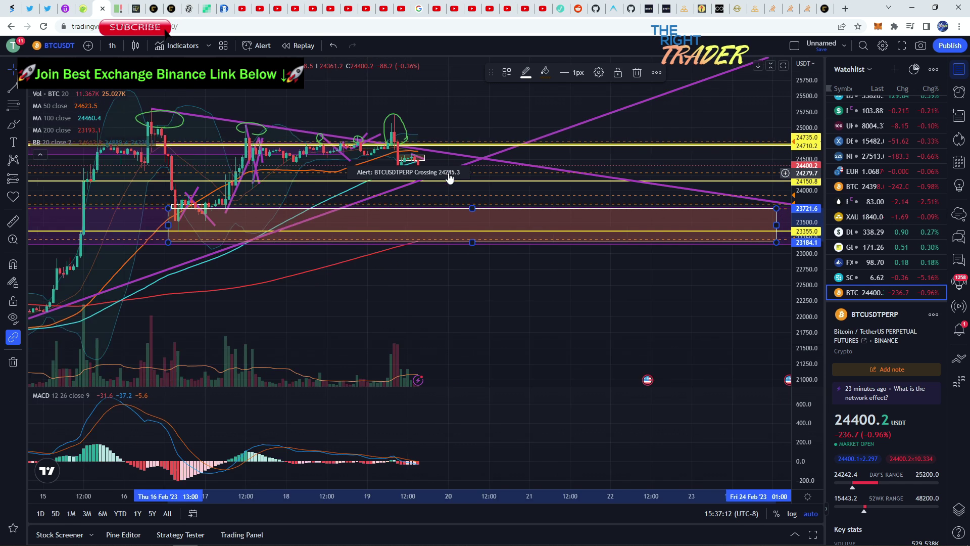
{"action": "scroll", "coordinate": [348, 358], "scroll_direction": "down", "scroll_amount": 3}
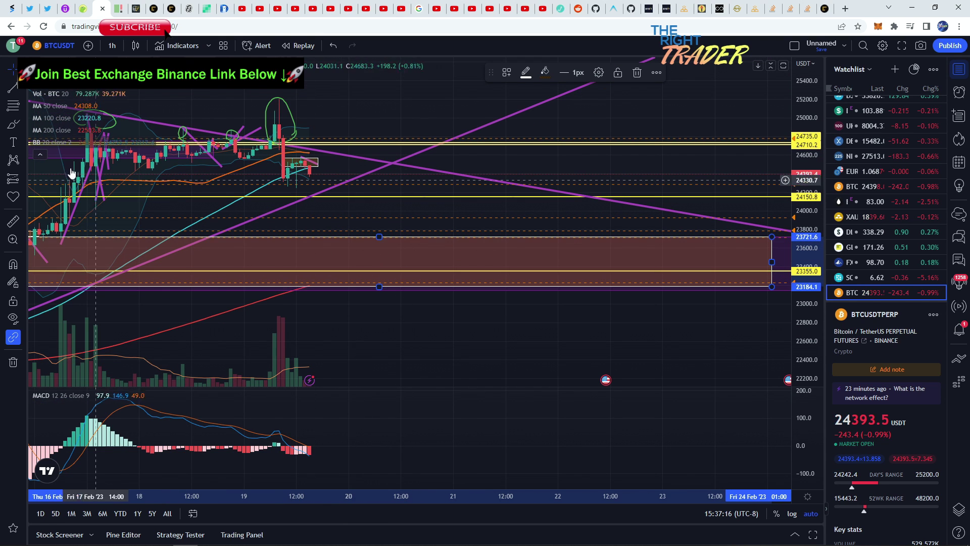
- Draw a green circle below the zone and a green path of price dropping into it
{"action": "left_click", "coordinate": [14, 124]}
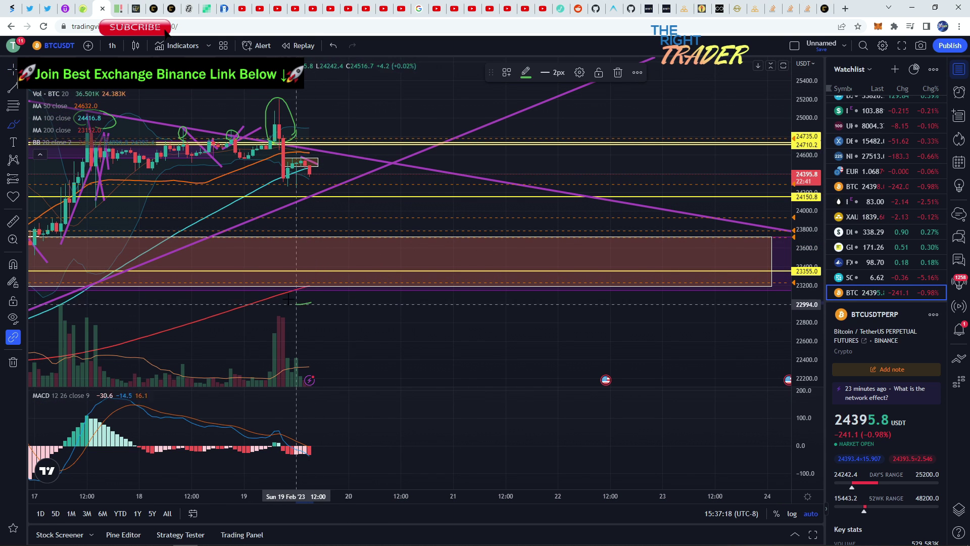
{"action": "left_click_drag", "start_coordinate": [296, 304], "coordinate": [340, 284]}
{"action": "scroll", "coordinate": [324, 309], "scroll_direction": "down", "scroll_amount": 5}
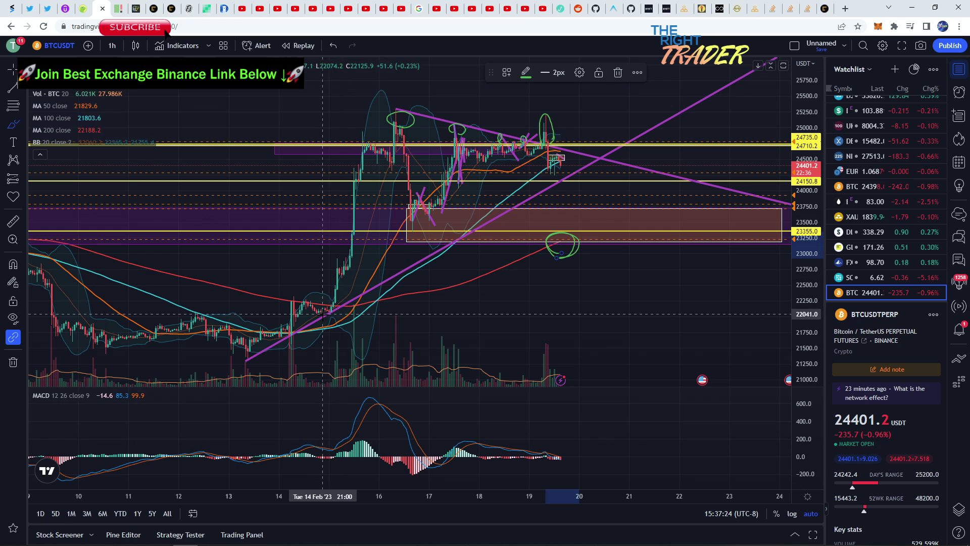
{"action": "scroll", "coordinate": [333, 289], "scroll_direction": "up", "scroll_amount": 5}
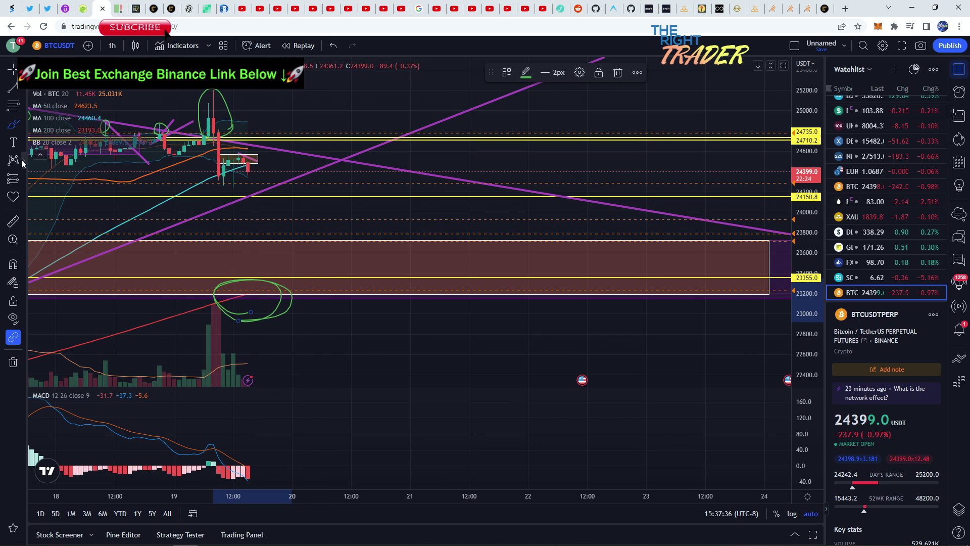
{"action": "left_click", "coordinate": [11, 128]}
{"action": "left_click", "coordinate": [48, 123]}
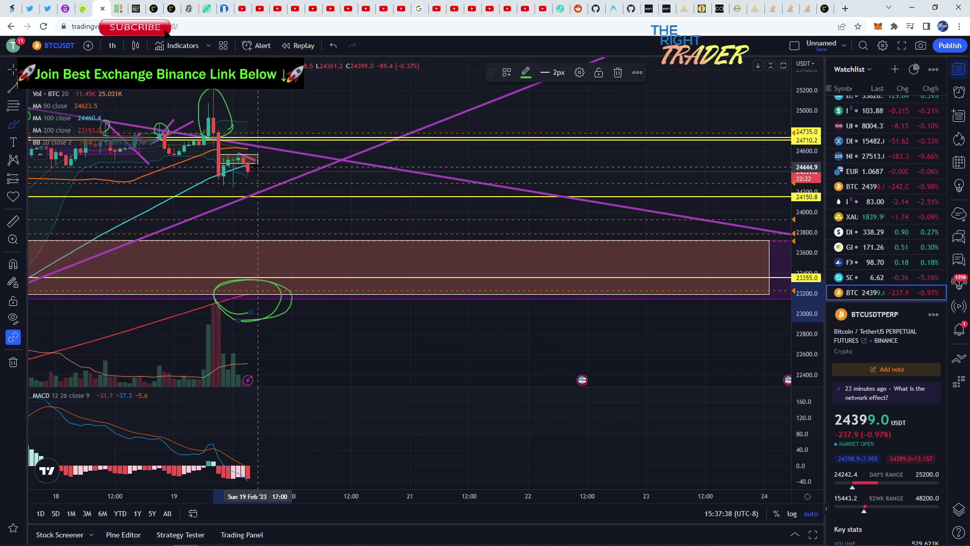
{"action": "mouse_move", "coordinate": [258, 166]}
{"action": "left_mouse_down"}
{"action": "mouse_move", "coordinate": [302, 183]}
{"action": "mouse_move", "coordinate": [325, 272]}
{"action": "mouse_move", "coordinate": [340, 247]}
{"action": "left_mouse_up"}
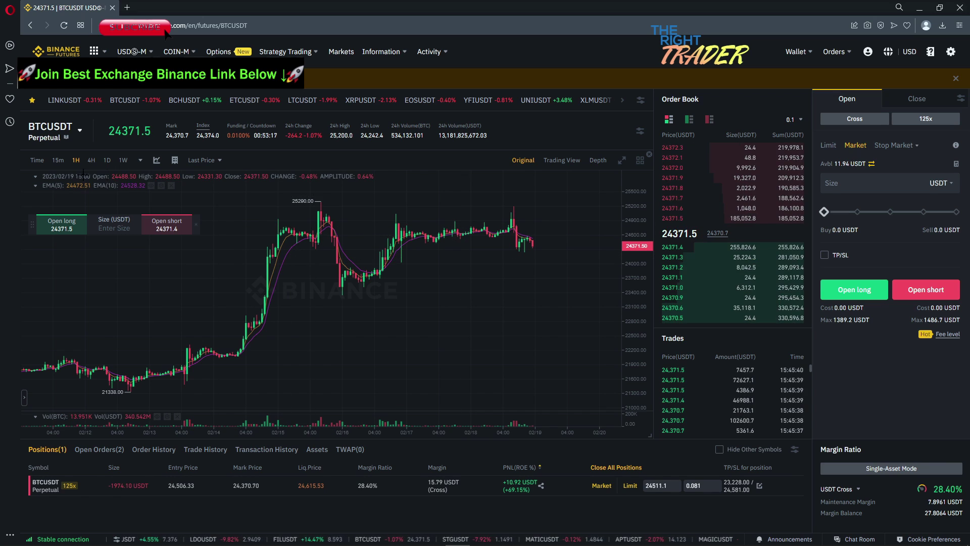
{"action": "left_click", "coordinate": [141, 159]}
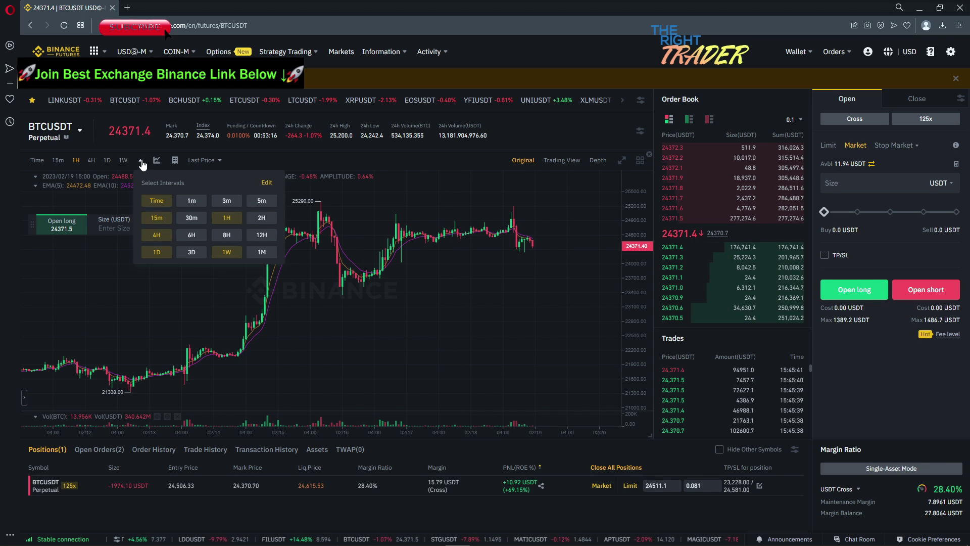
{"action": "left_click", "coordinate": [230, 197]}
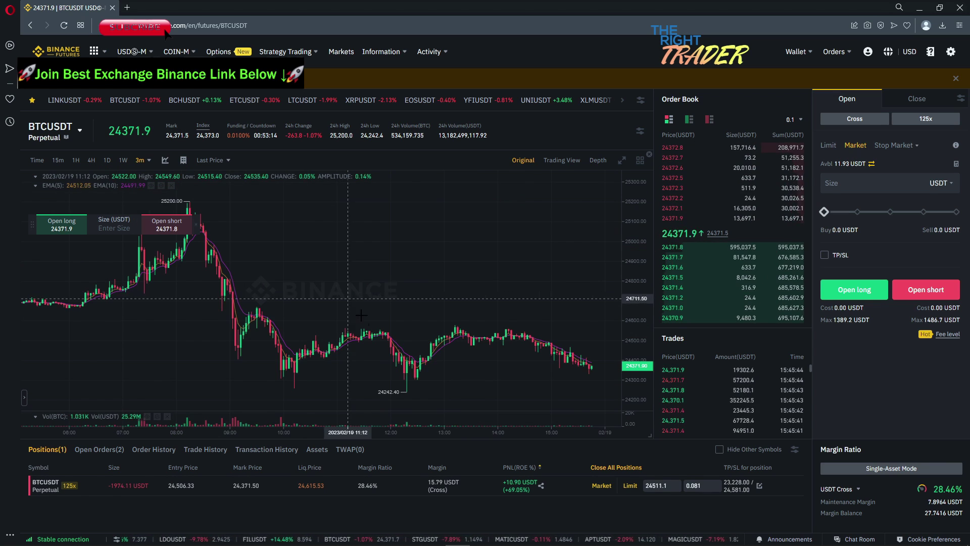
{"action": "scroll", "coordinate": [465, 377], "scroll_direction": "up", "scroll_amount": 5}
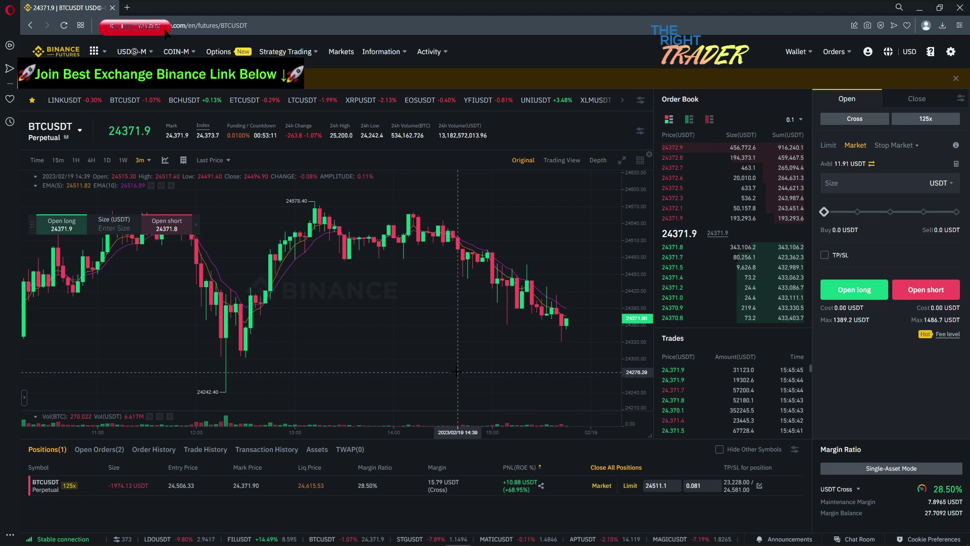
{"action": "scroll", "coordinate": [457, 372], "scroll_direction": "down", "scroll_amount": 2}
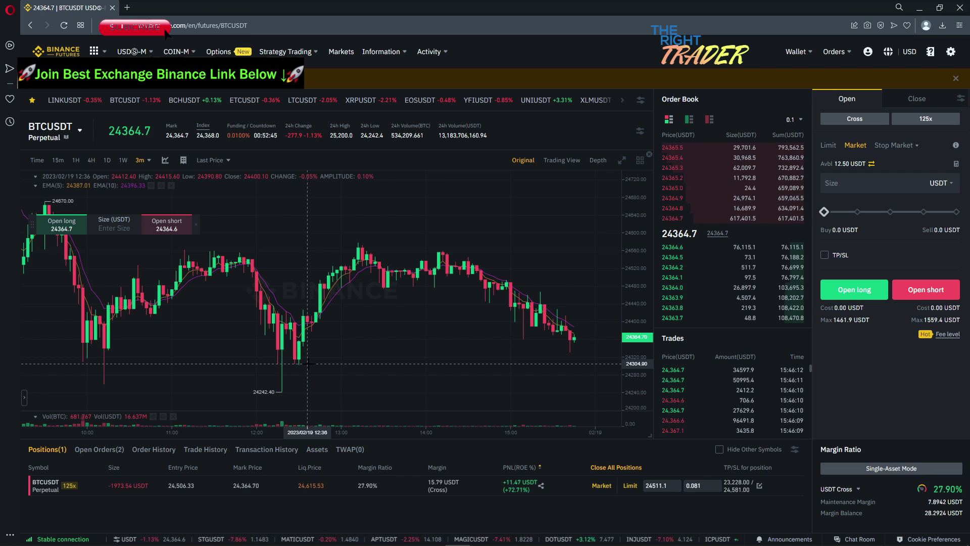
{"action": "scroll", "coordinate": [311, 361], "scroll_direction": "down", "scroll_amount": 5}
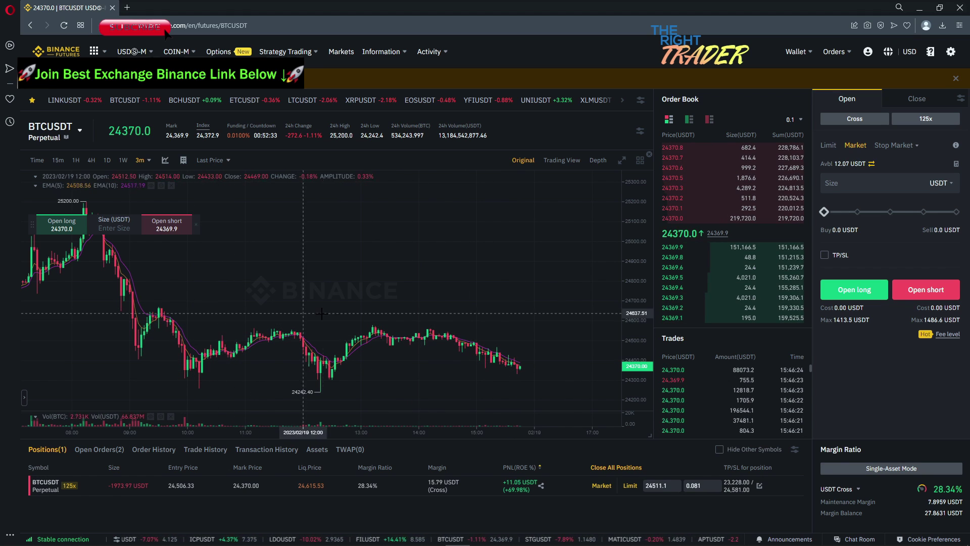
{"action": "scroll", "coordinate": [440, 317], "scroll_direction": "down", "scroll_amount": 2}
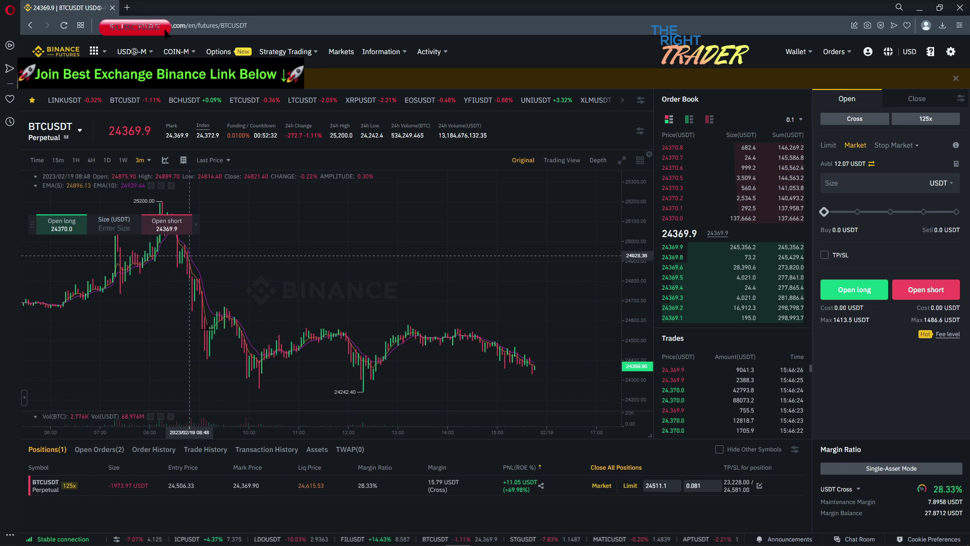
{"action": "scroll", "coordinate": [131, 328], "scroll_direction": "up", "scroll_amount": 2}
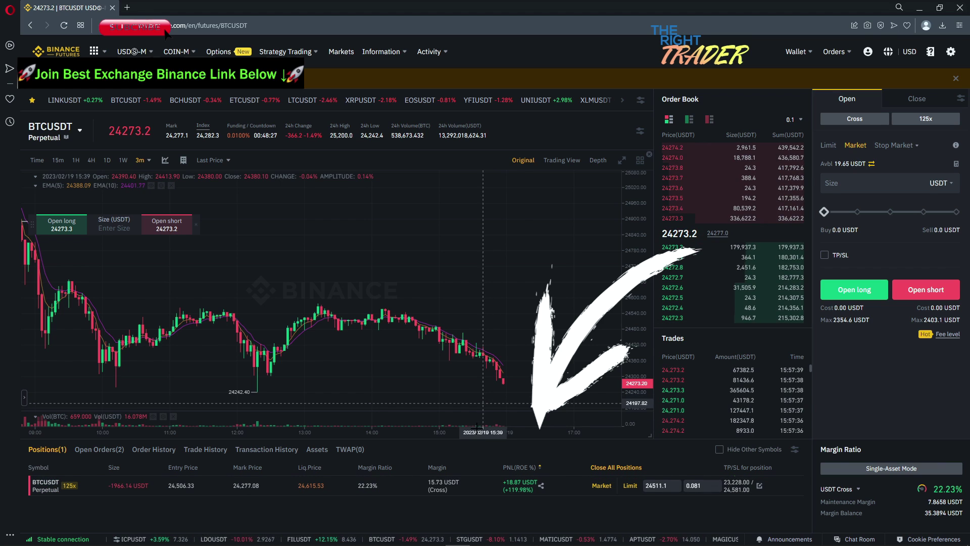
{"action": "double_click", "coordinate": [442, 483]}
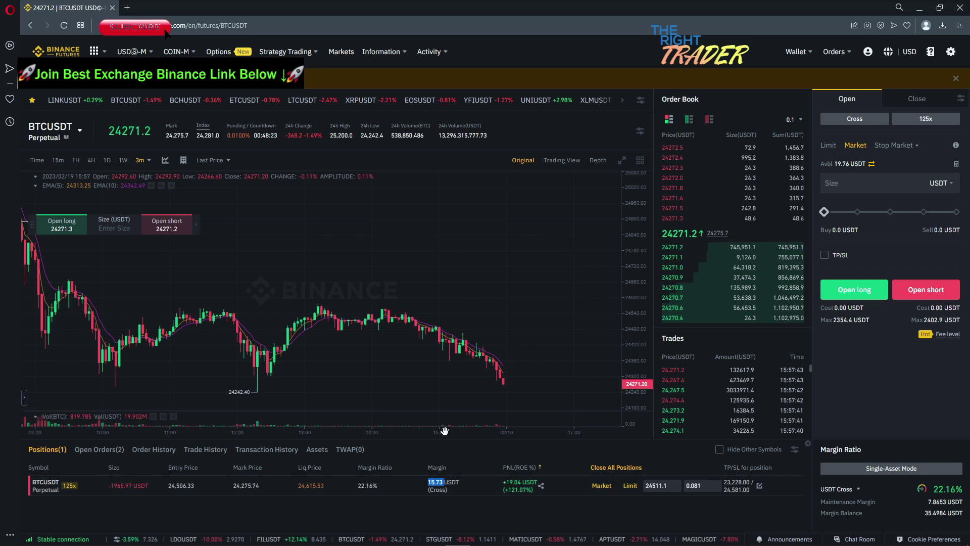
{"action": "scroll", "coordinate": [456, 376], "scroll_direction": "down", "scroll_amount": 5}
{"action": "left_click_drag", "start_coordinate": [455, 375], "coordinate": [408, 378]}
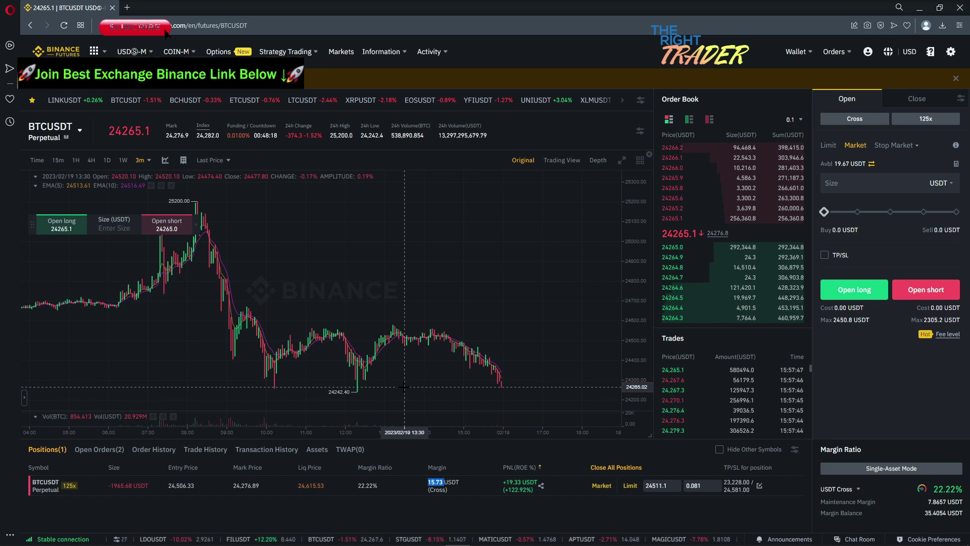
{"action": "scroll", "coordinate": [405, 389], "scroll_direction": "down", "scroll_amount": 2}
{"action": "scroll", "coordinate": [404, 388], "scroll_direction": "down", "scroll_amount": 3}
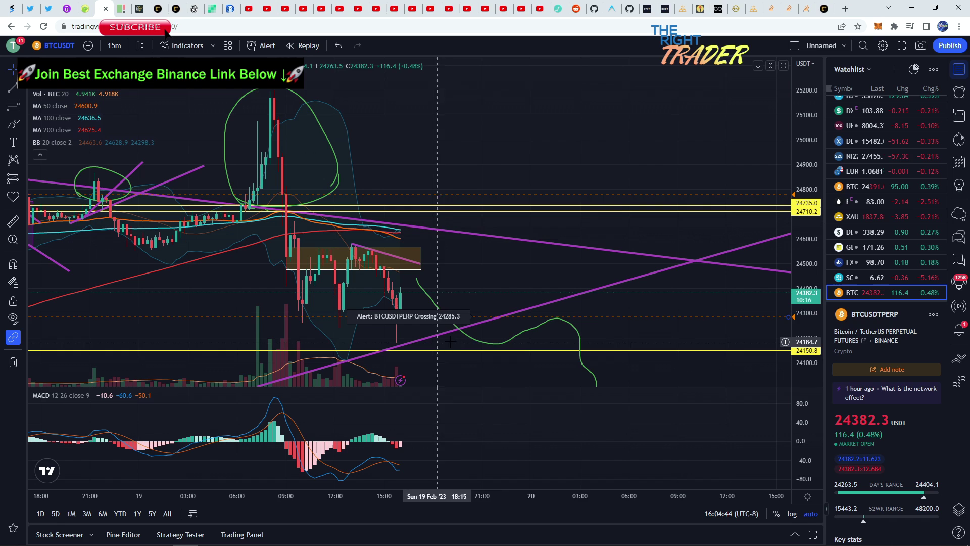
- Select the green path, measure the bounce's price and time span, then Alt+Tab to Binance Futures
{"action": "left_click", "coordinate": [558, 321]}
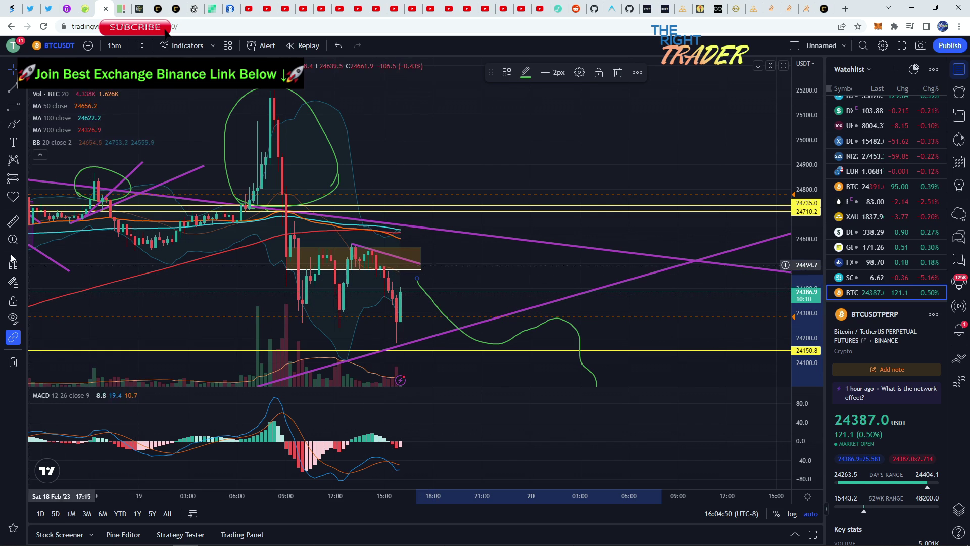
{"action": "left_click", "coordinate": [372, 342]}
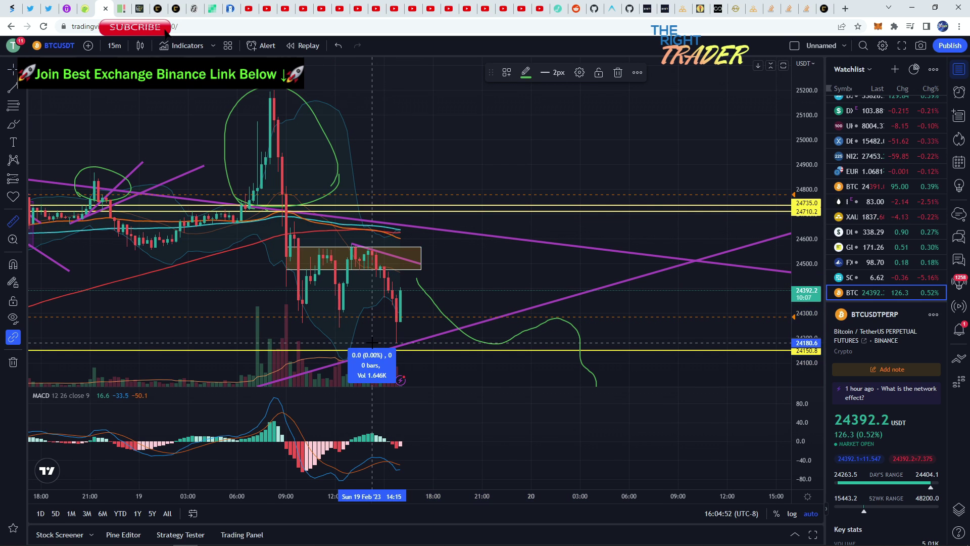
{"action": "left_click", "coordinate": [486, 287]}
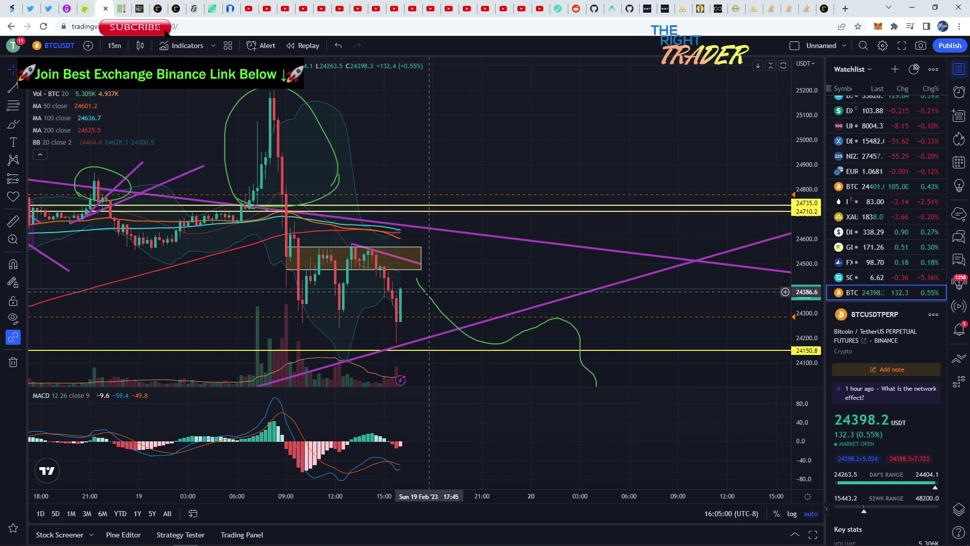
{"action": "key", "text": "alt+Tab"}
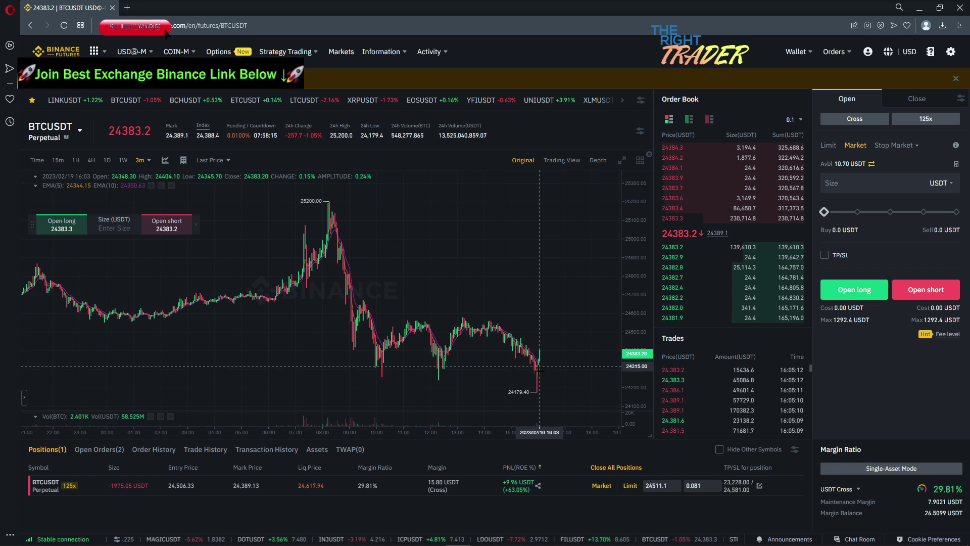
{"action": "scroll", "coordinate": [546, 349], "scroll_direction": "up", "scroll_amount": 5}
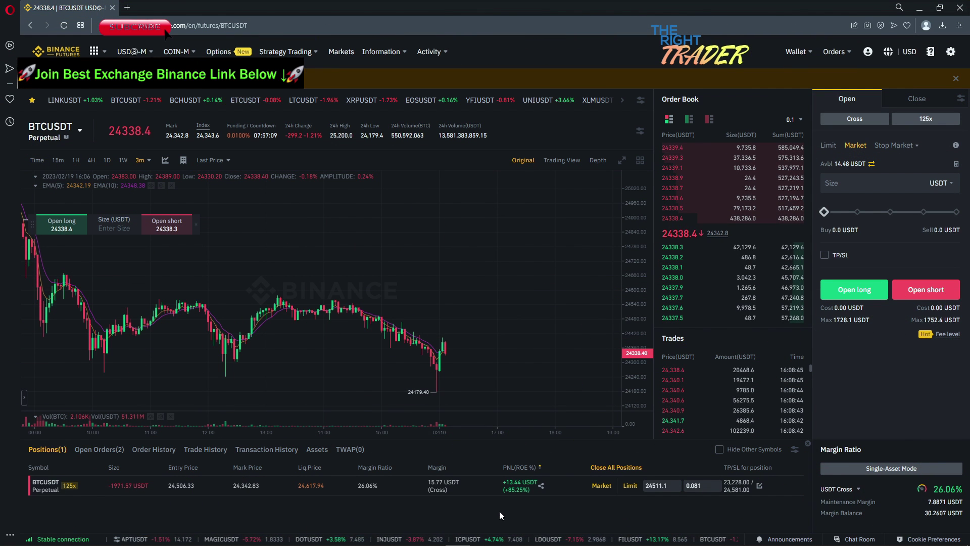
{"action": "scroll", "coordinate": [409, 371], "scroll_direction": "up", "scroll_amount": 2}
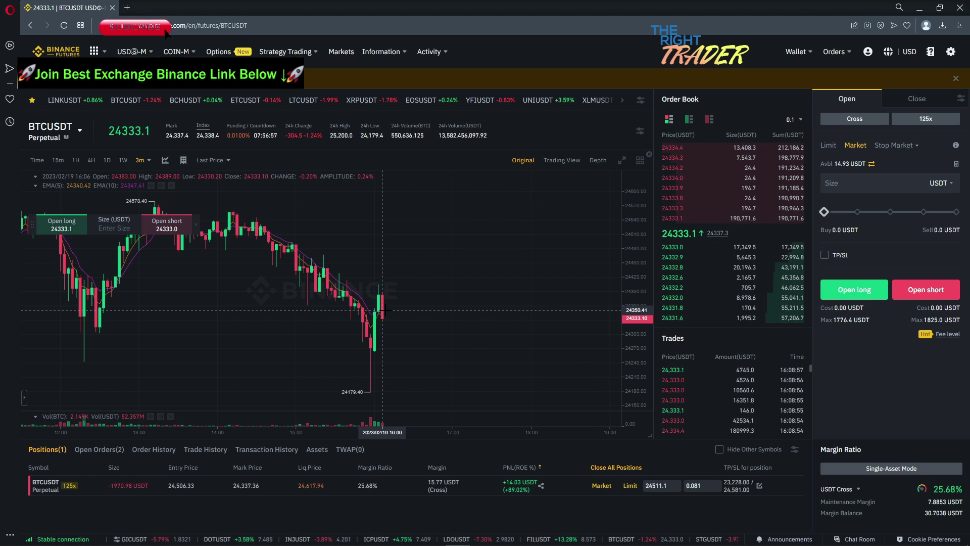
{"action": "scroll", "coordinate": [384, 309], "scroll_direction": "down", "scroll_amount": 2}
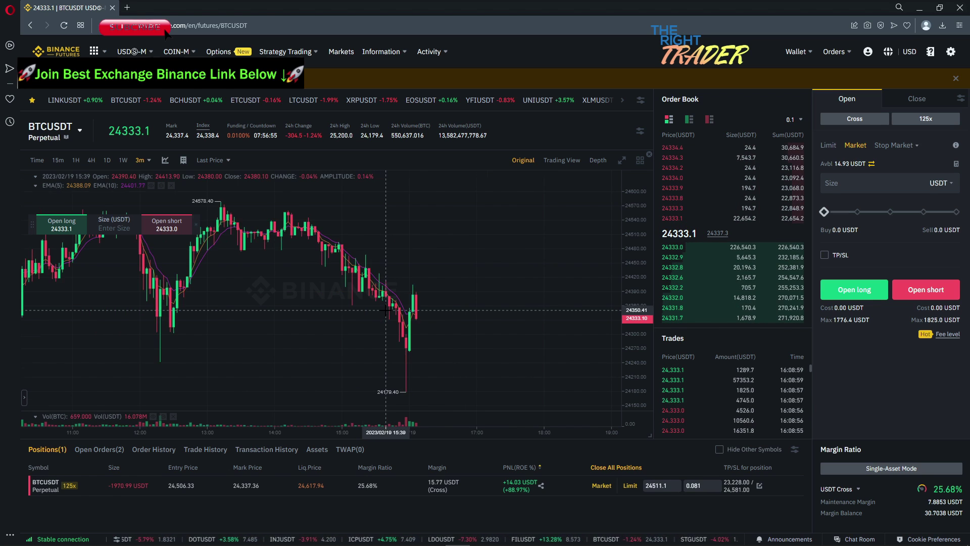
{"action": "scroll", "coordinate": [385, 310], "scroll_direction": "down", "scroll_amount": 3}
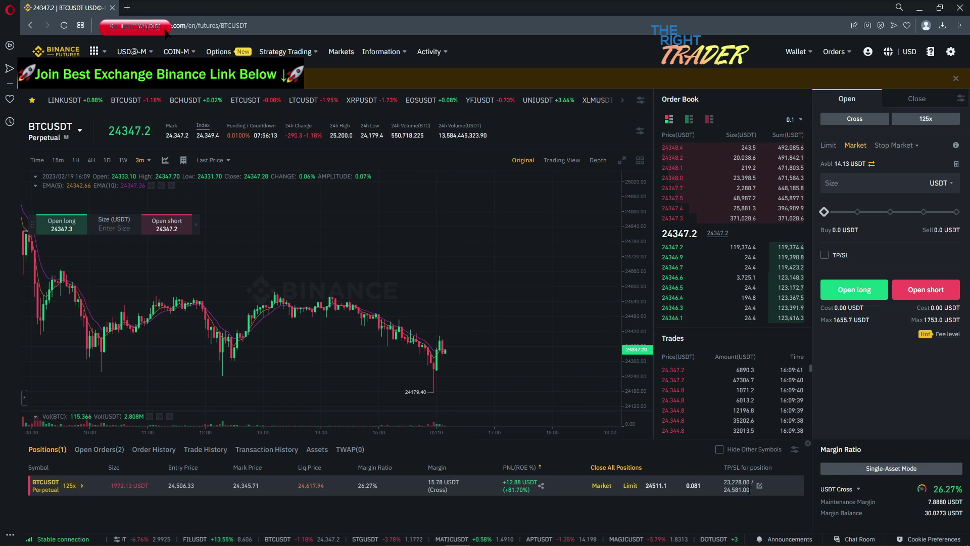
{"action": "left_click_drag", "start_coordinate": [724, 490], "coordinate": [750, 490]}
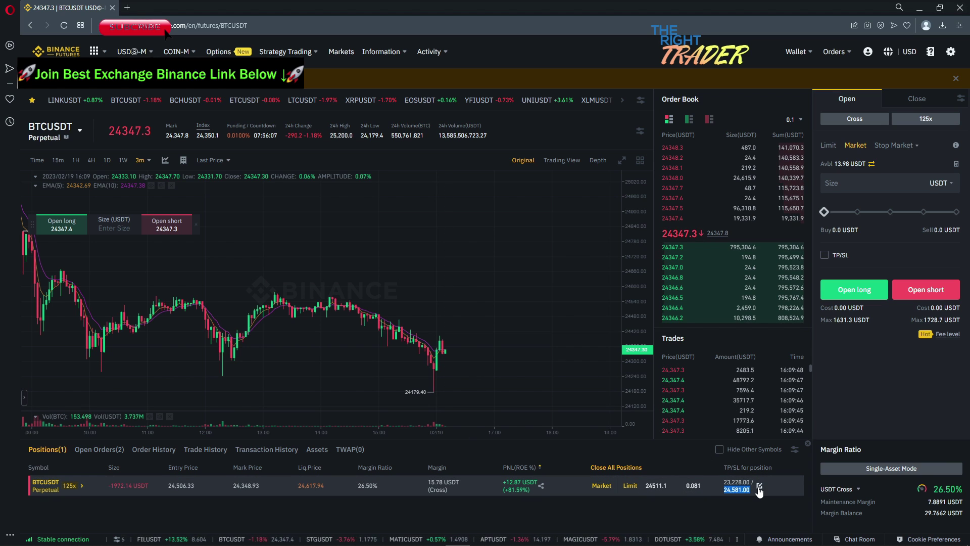
{"action": "left_click", "coordinate": [760, 486]}
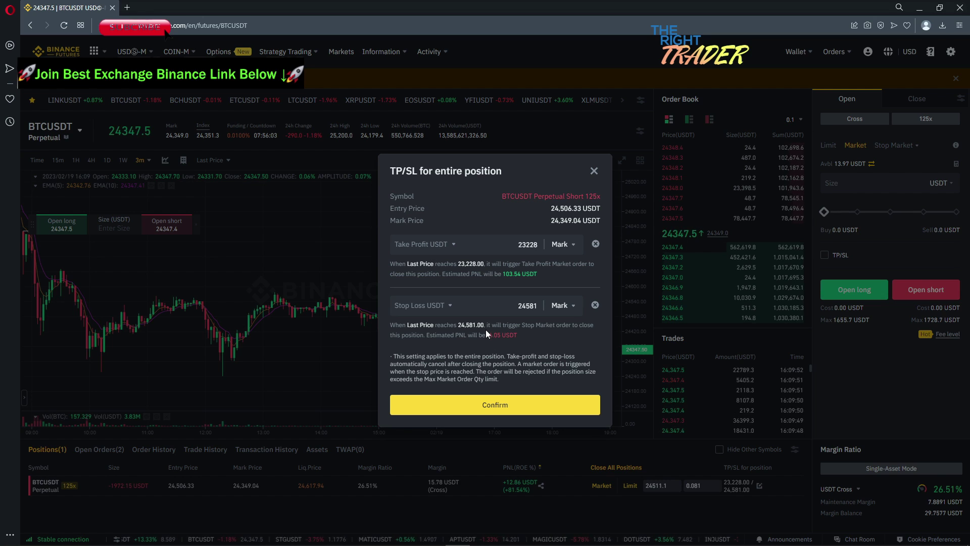
{"action": "left_click_drag", "start_coordinate": [486, 326], "coordinate": [505, 338]}
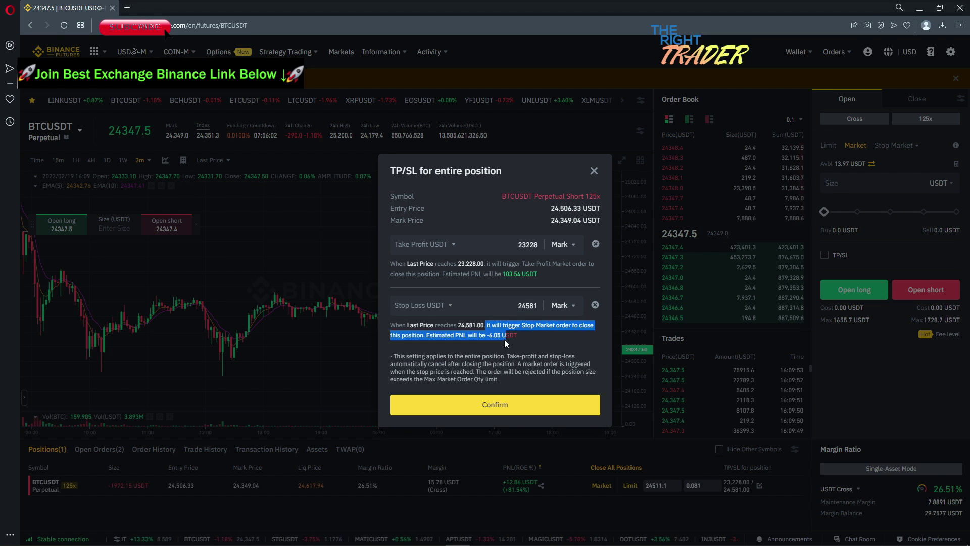
{"action": "left_click", "coordinate": [595, 170]}
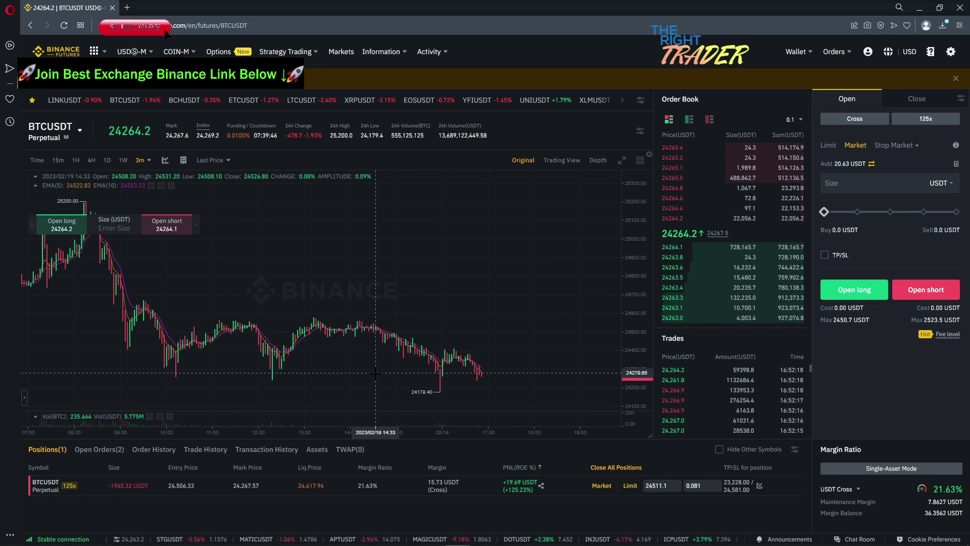
{"action": "scroll", "coordinate": [373, 374], "scroll_direction": "up", "scroll_amount": 4}
{"action": "scroll", "coordinate": [373, 374], "scroll_direction": "down", "scroll_amount": 2}
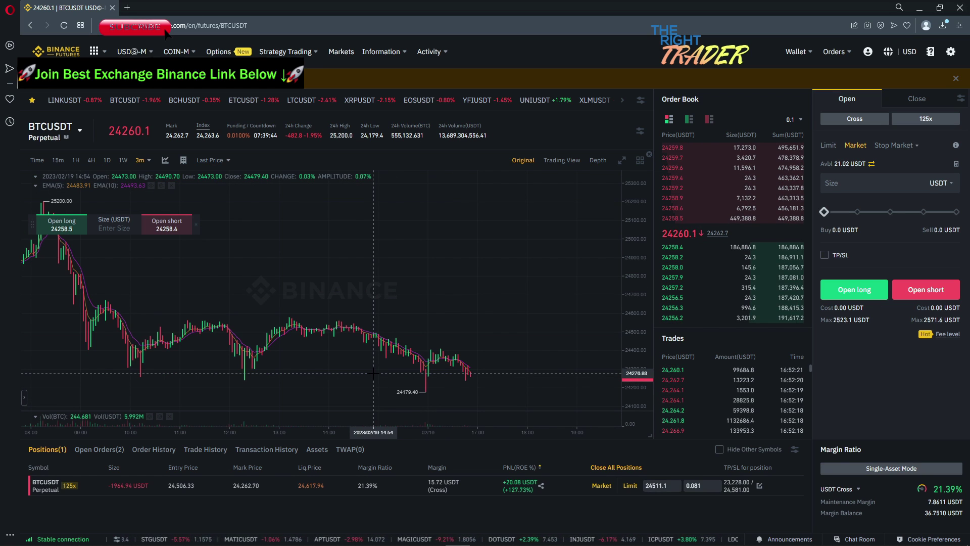
{"action": "left_click_drag", "start_coordinate": [293, 285], "coordinate": [346, 279]}
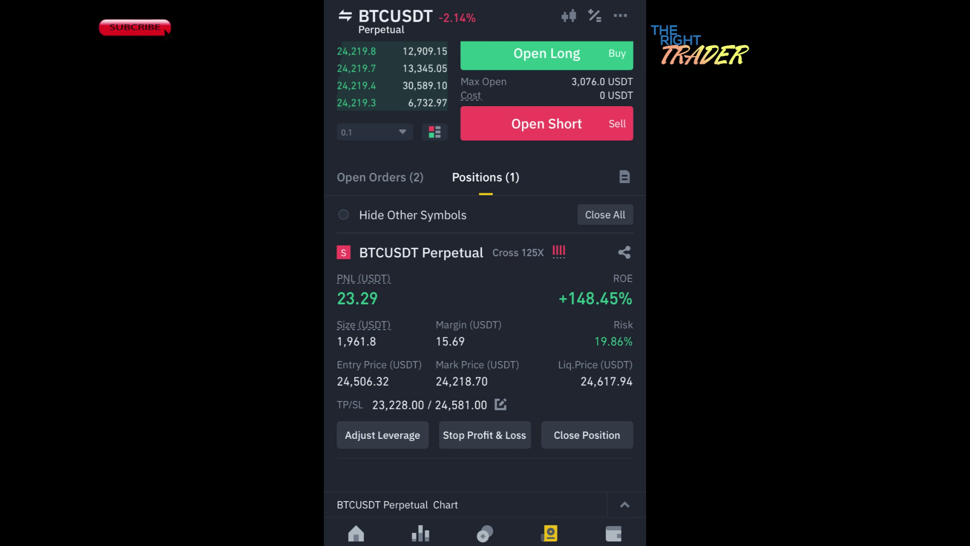
- Scroll the mobile Positions page to the BTCUSDT Perpetual card showing +341.29% ROE
{"action": "scroll", "coordinate": [485, 278], "scroll_direction": "down", "scroll_amount": 2}
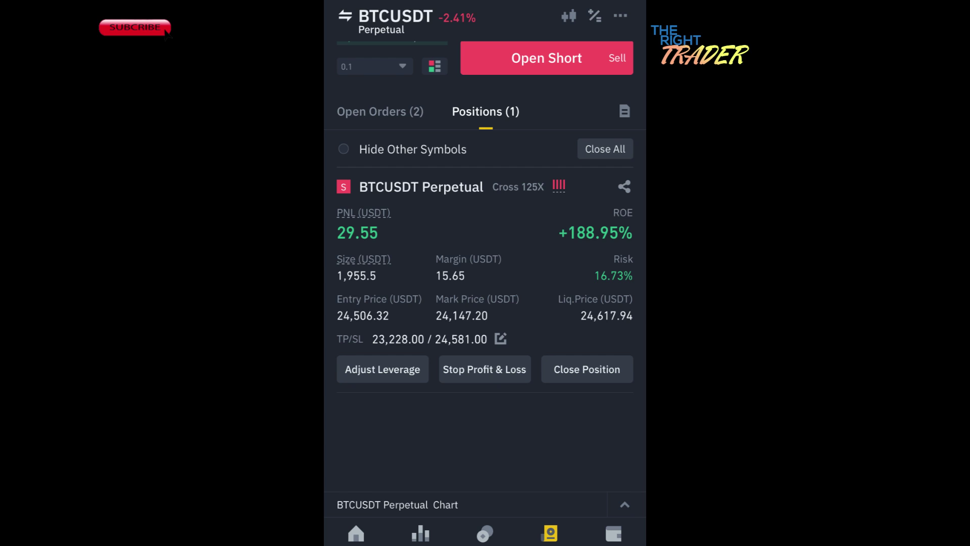
{"action": "scroll", "coordinate": [485, 228], "scroll_direction": "up", "scroll_amount": 1}
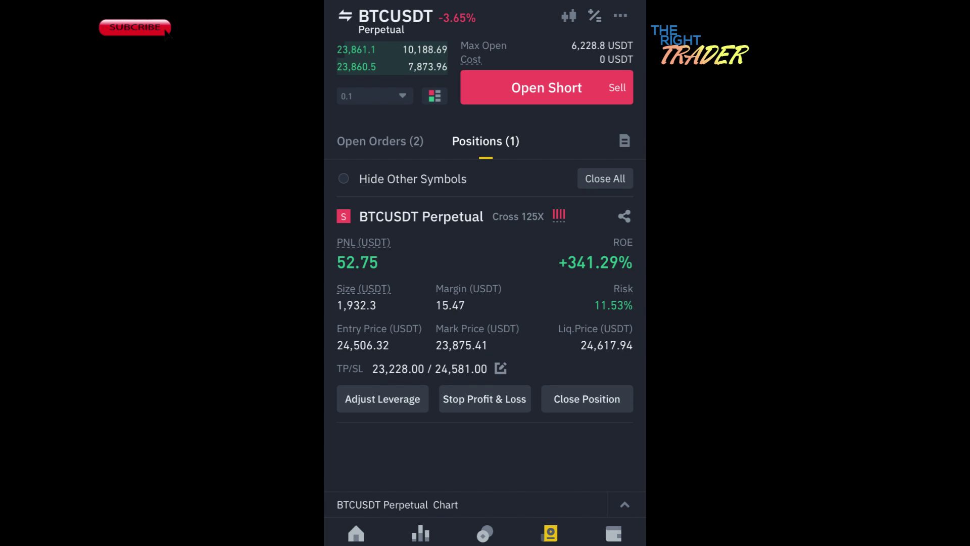